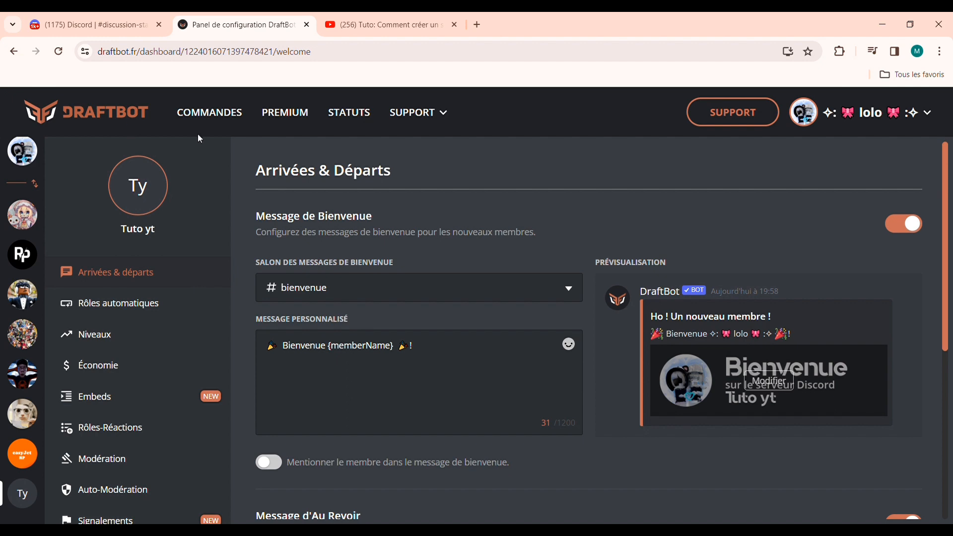
# Switch to Discord and open the "Tuto yt" server from the server list
pyautogui.scroll(-5, 149, 365)
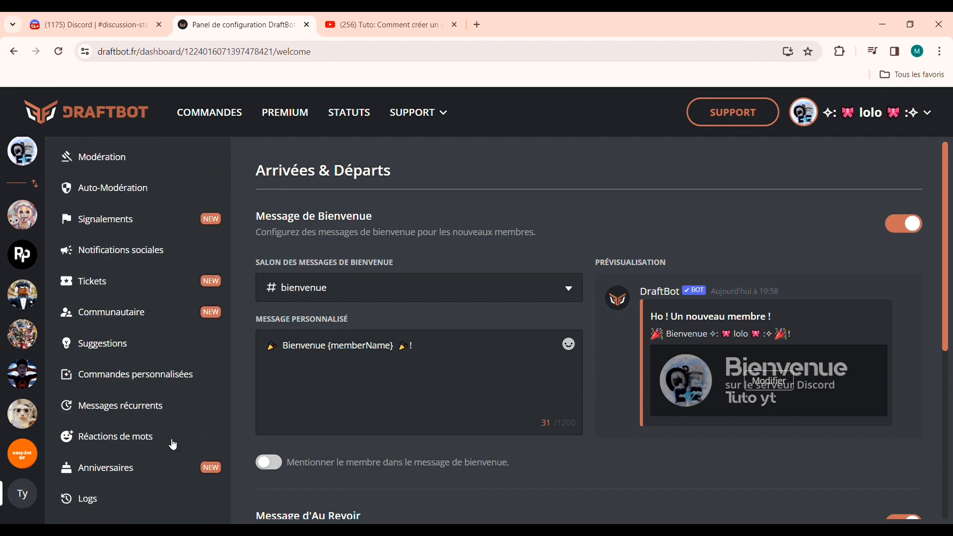
pyautogui.scroll(5, 75, 258)
pyautogui.click(89, 24)
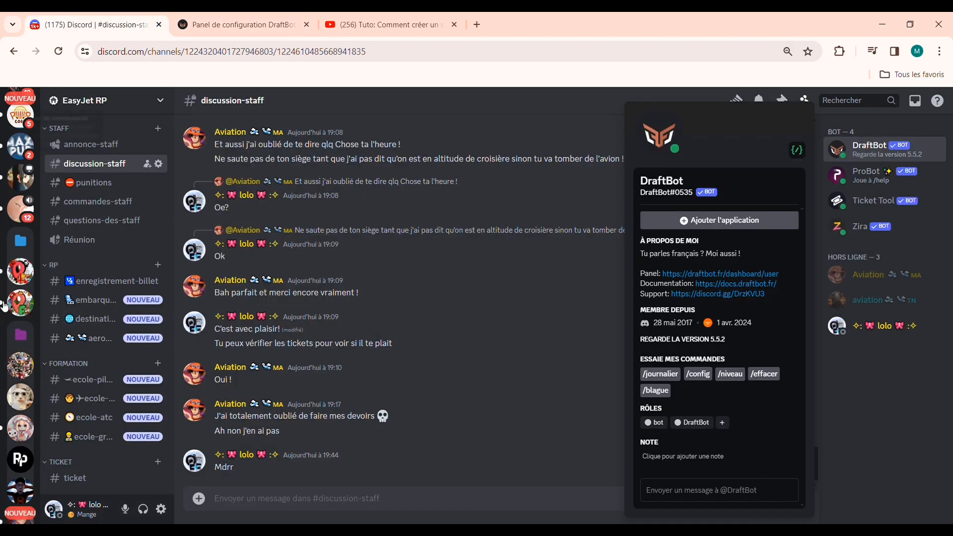
pyautogui.scroll(5, 4, 467)
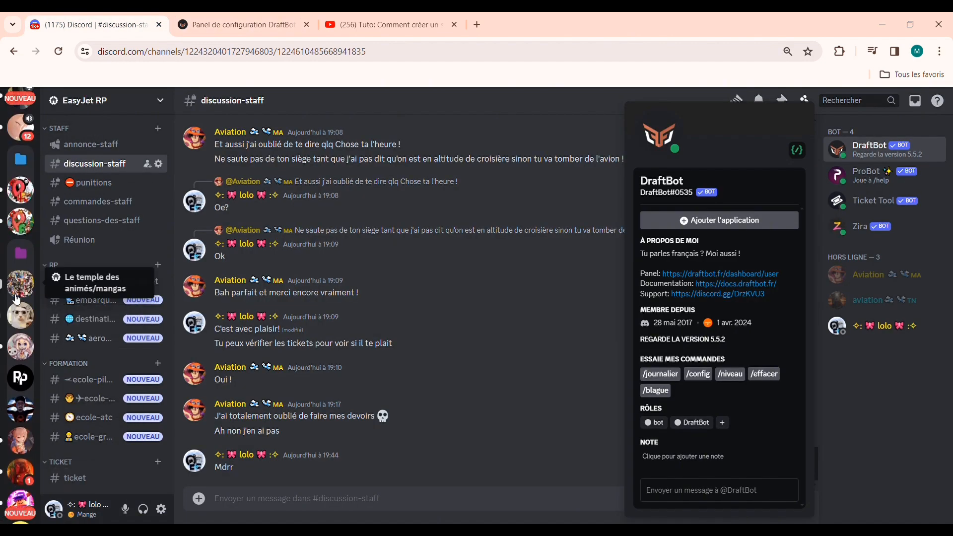
pyautogui.scroll(4, 4, 351)
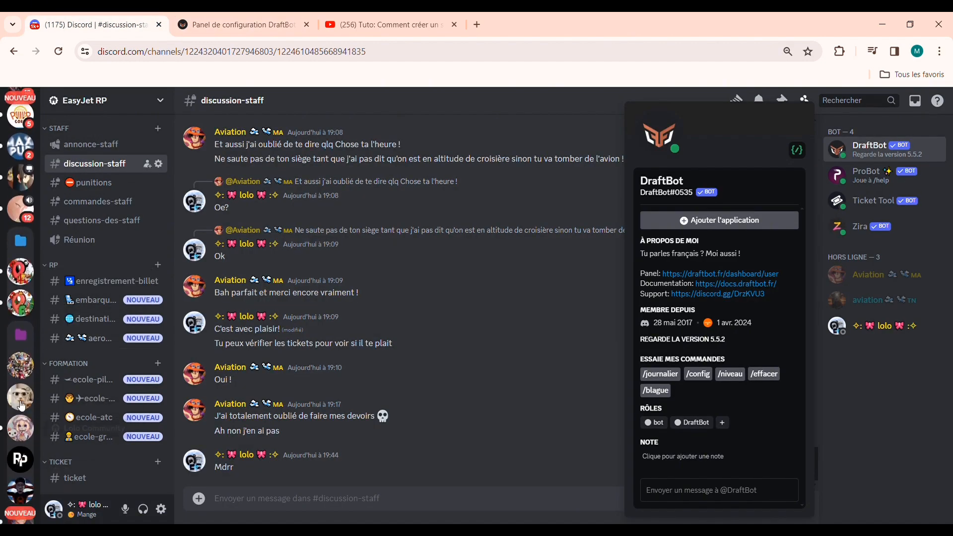
pyautogui.scroll(-4, 18, 269)
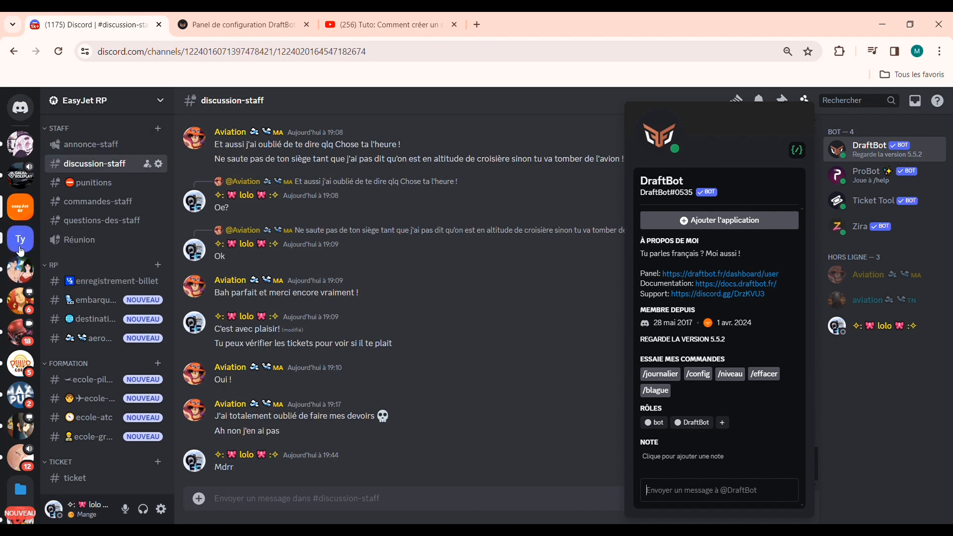
pyautogui.click(19, 238)
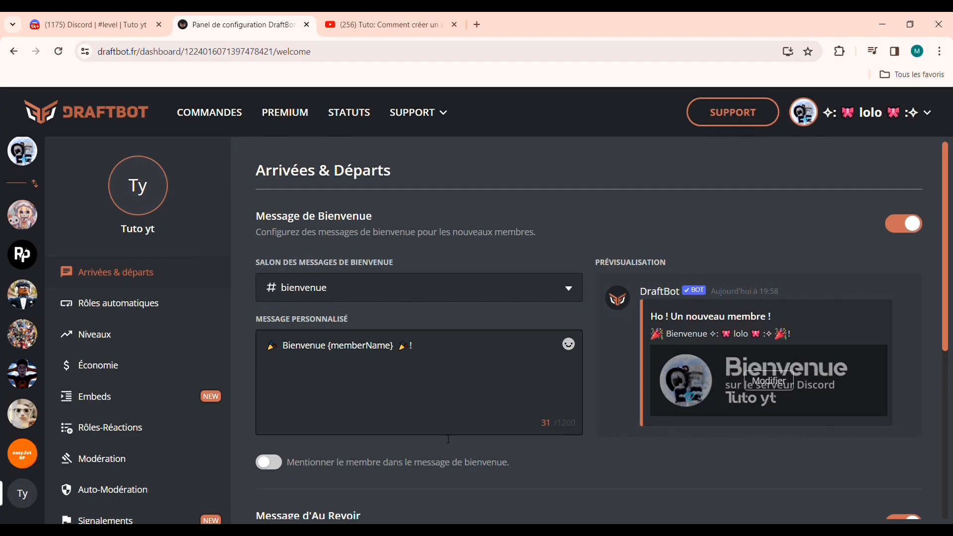
# In the DraftBot dashboard, review the welcome and goodbye message settings and the available modules, and open the automatic roles settings
pyautogui.scroll(-5, 715, 277)
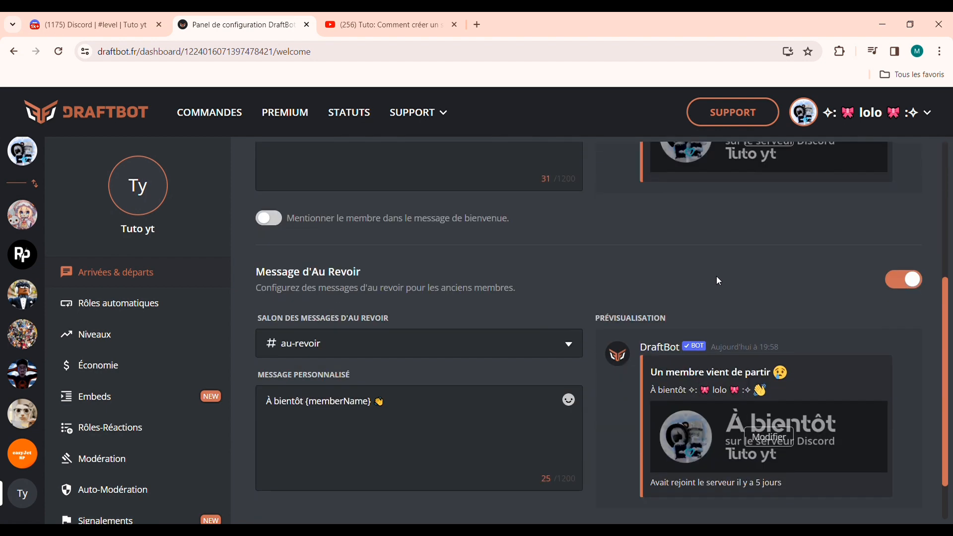
pyautogui.scroll(5, 725, 409)
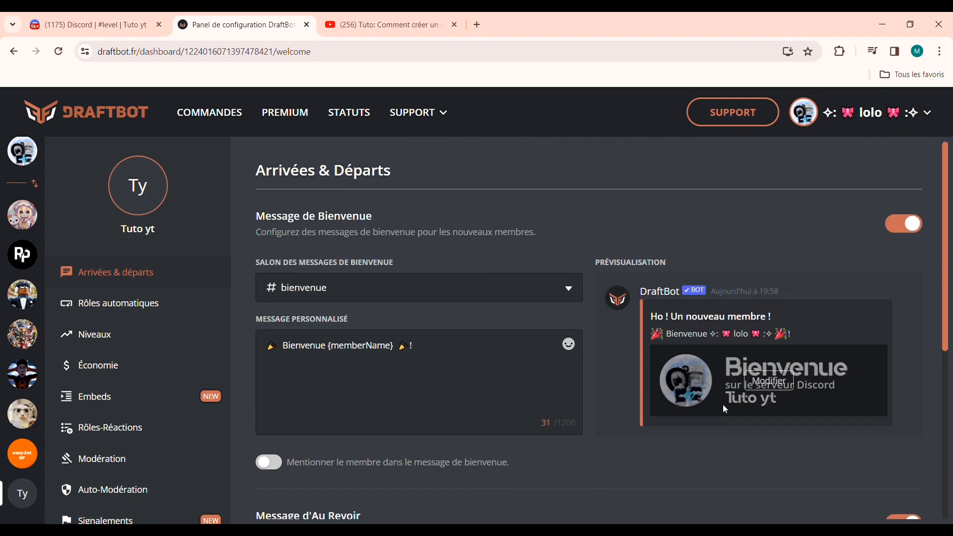
pyautogui.scroll(-6, 132, 272)
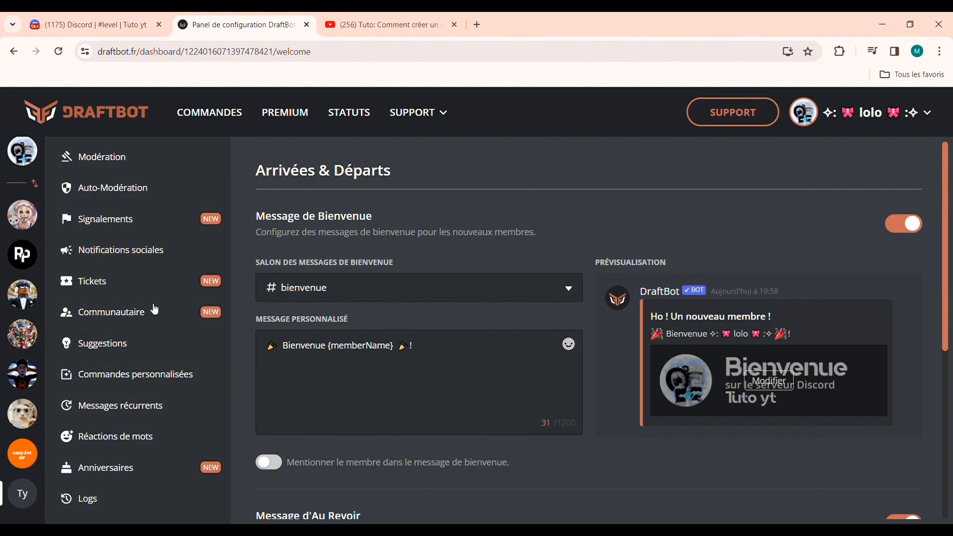
pyautogui.scroll(5, 183, 481)
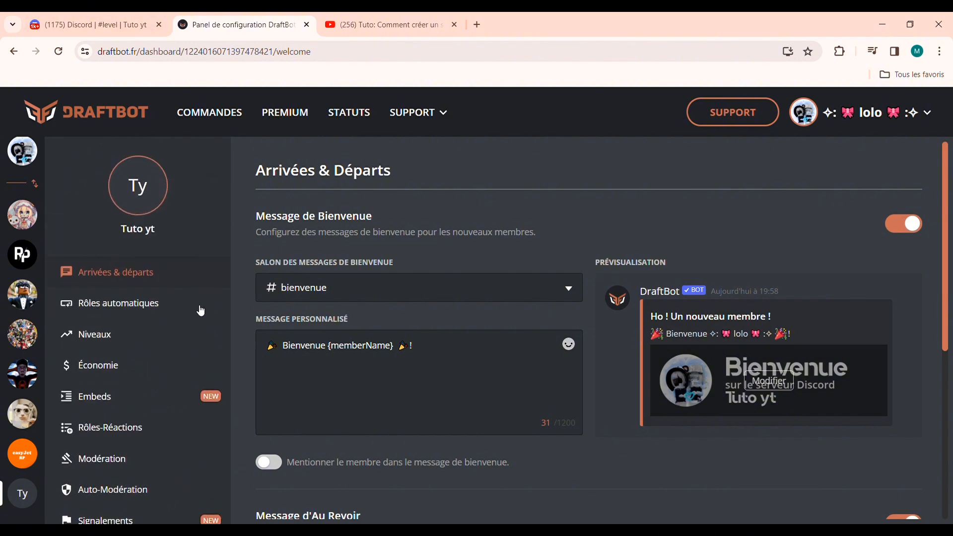
pyautogui.click(201, 311)
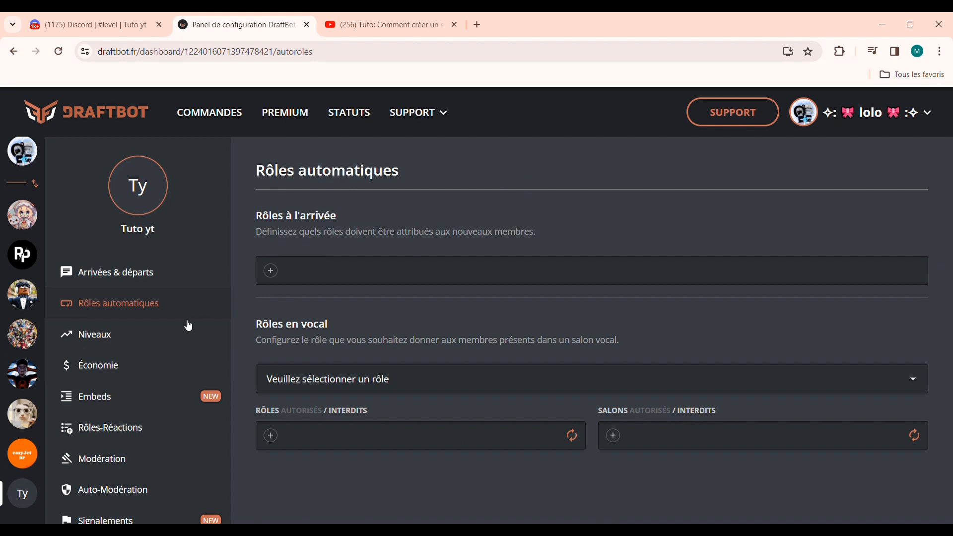
# Enable the level system in Niveaux and set the new-level announcement to "Dans le salon concerné"
pyautogui.click(96, 335)
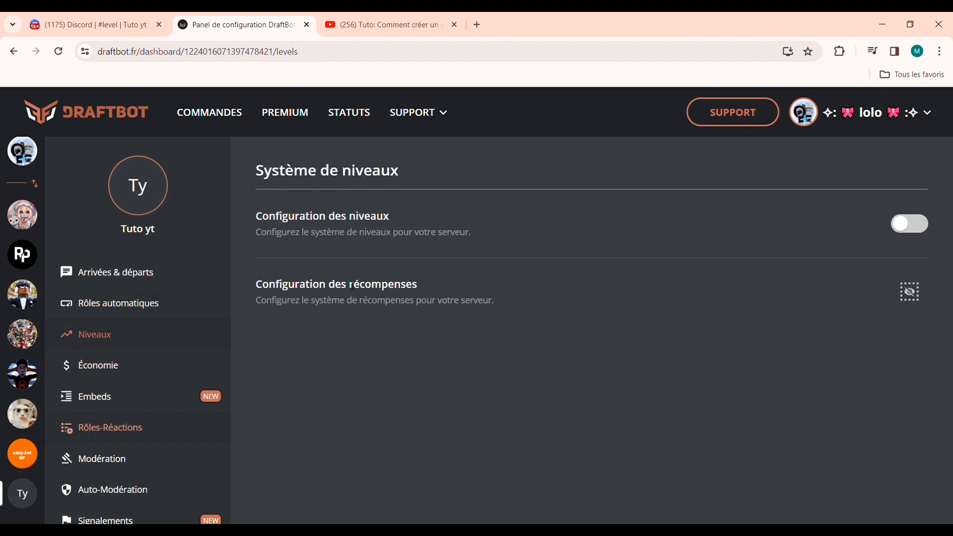
pyautogui.click(909, 221)
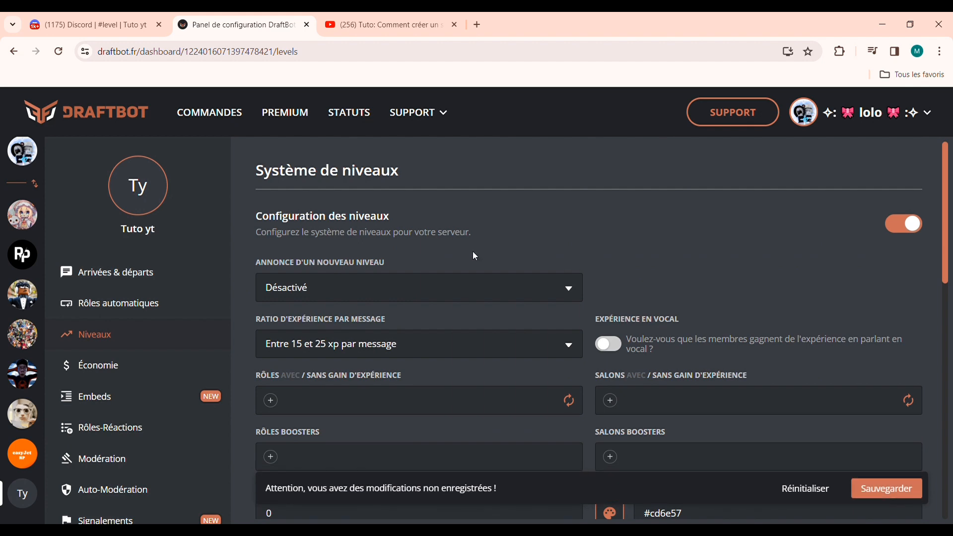
pyautogui.scroll(-2, 474, 255)
pyautogui.click(368, 218)
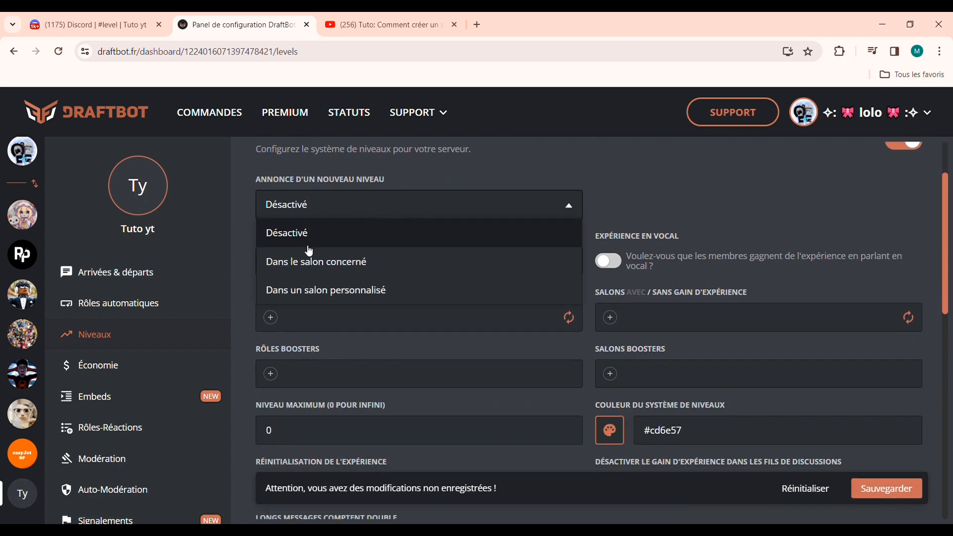
pyautogui.click(309, 272)
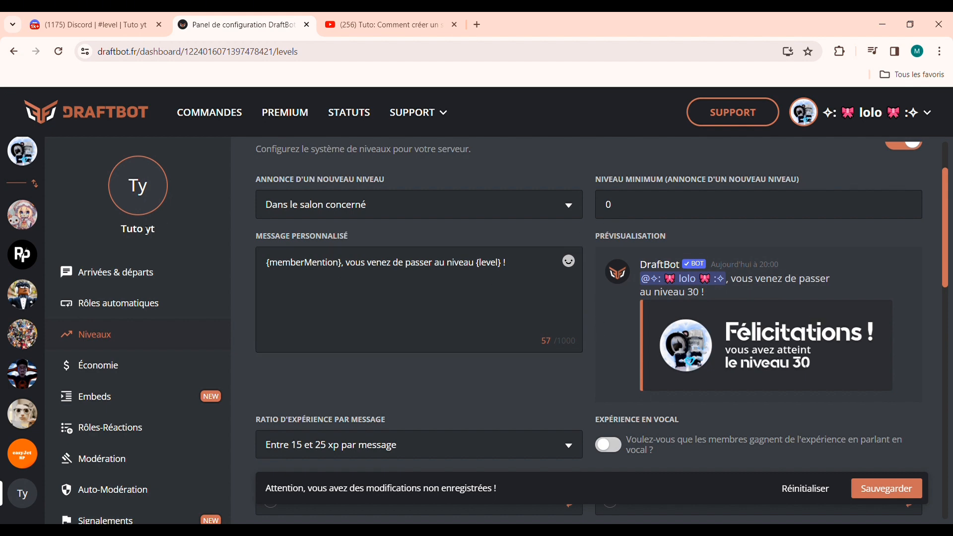
# Examine the level settings, including the options for experience ratio per message, reward announcement and custom reward message
pyautogui.scroll(-3, 602, 302)
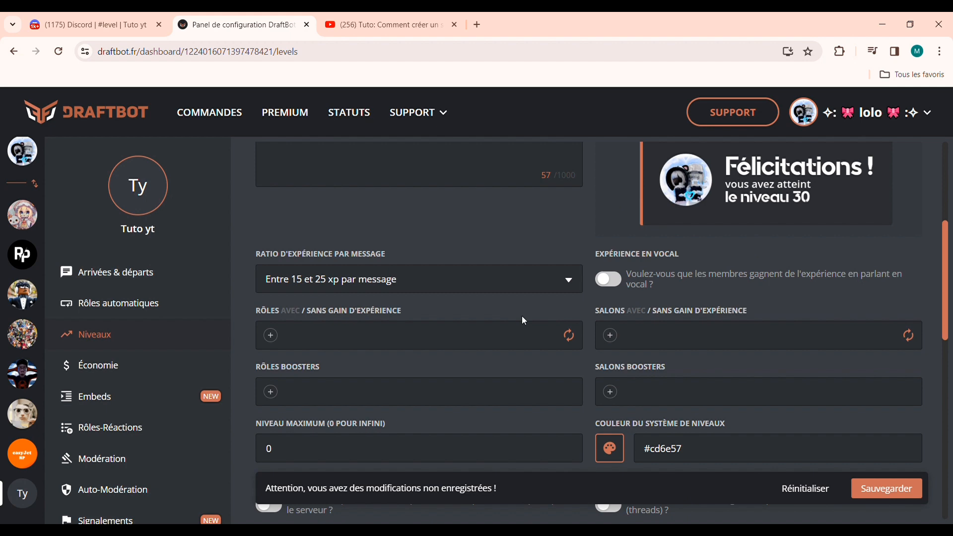
pyautogui.click(324, 284)
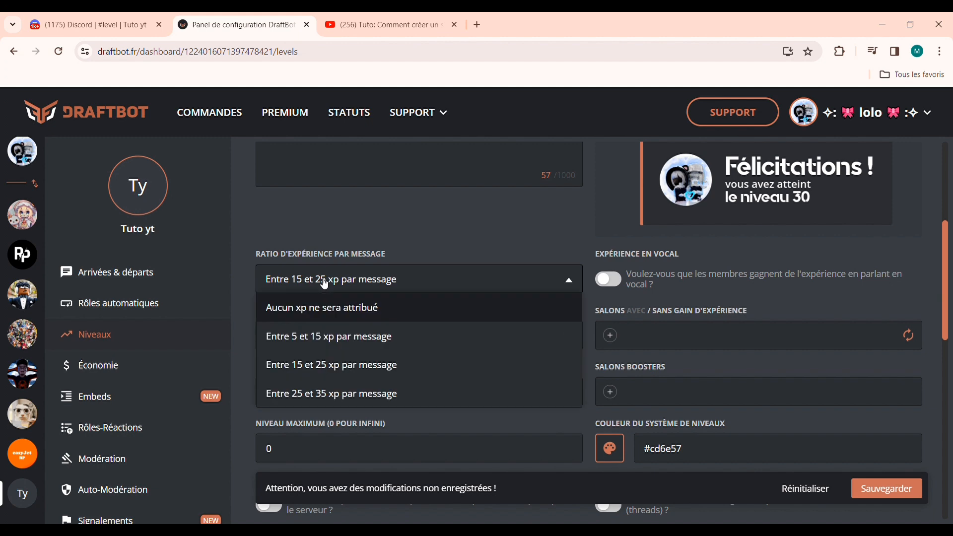
pyautogui.click(411, 240)
pyautogui.scroll(-5, 473, 264)
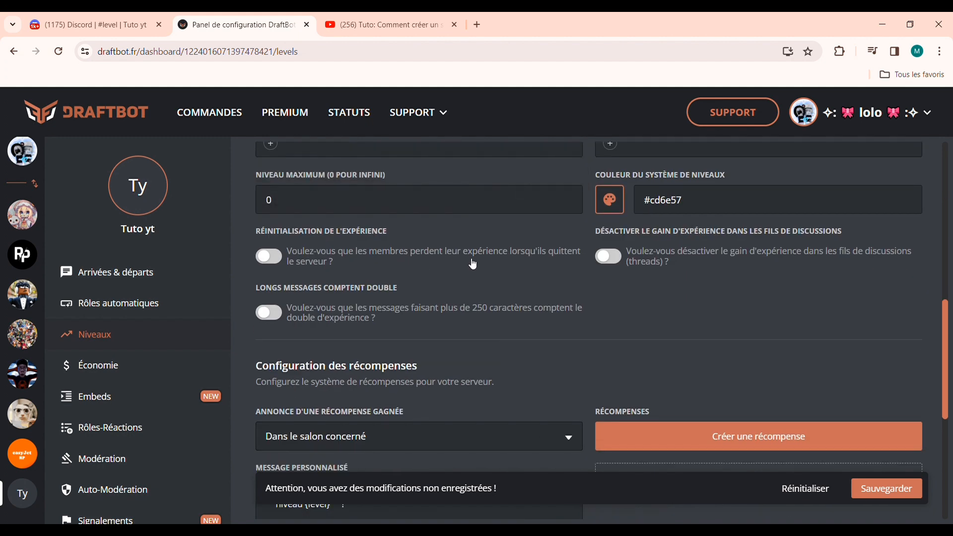
pyautogui.scroll(-2, 683, 318)
pyautogui.click(450, 354)
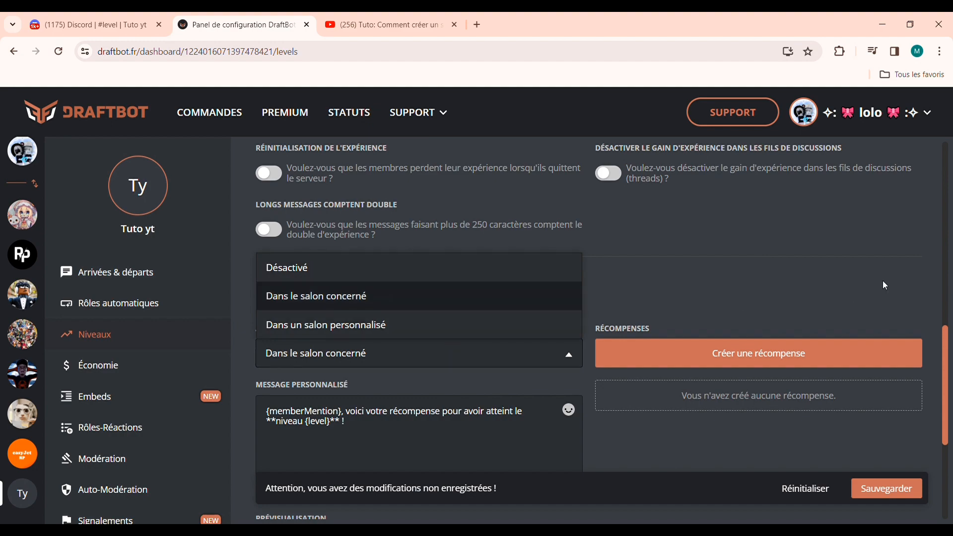
pyautogui.click(802, 273)
pyautogui.scroll(10, 802, 272)
pyautogui.scroll(-3, 506, 301)
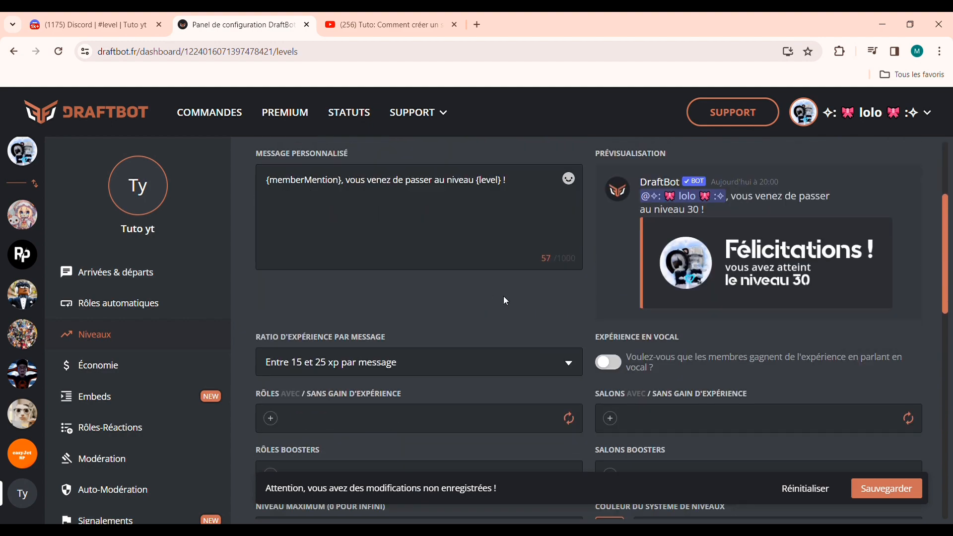
pyautogui.scroll(-7, 800, 506)
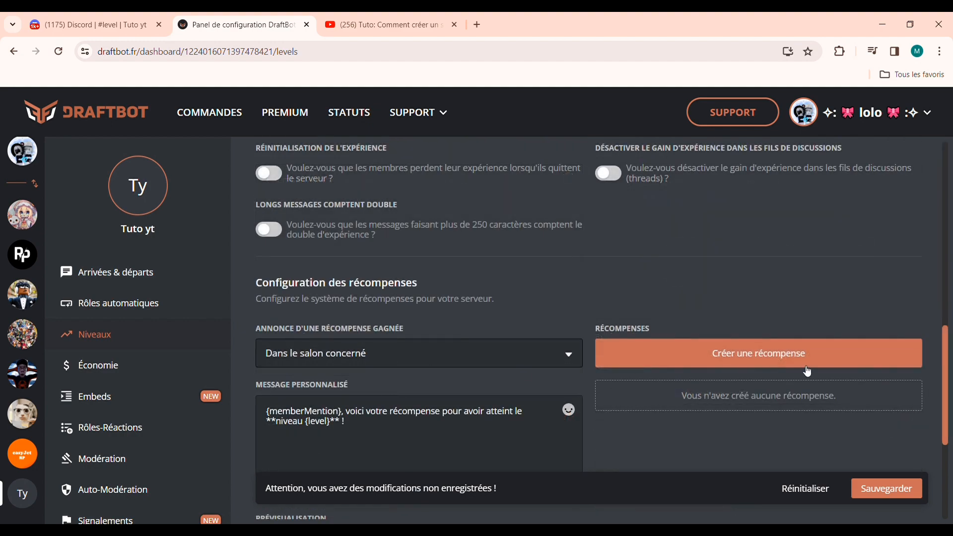
pyautogui.scroll(-3, 776, 264)
pyautogui.scroll(2, 793, 256)
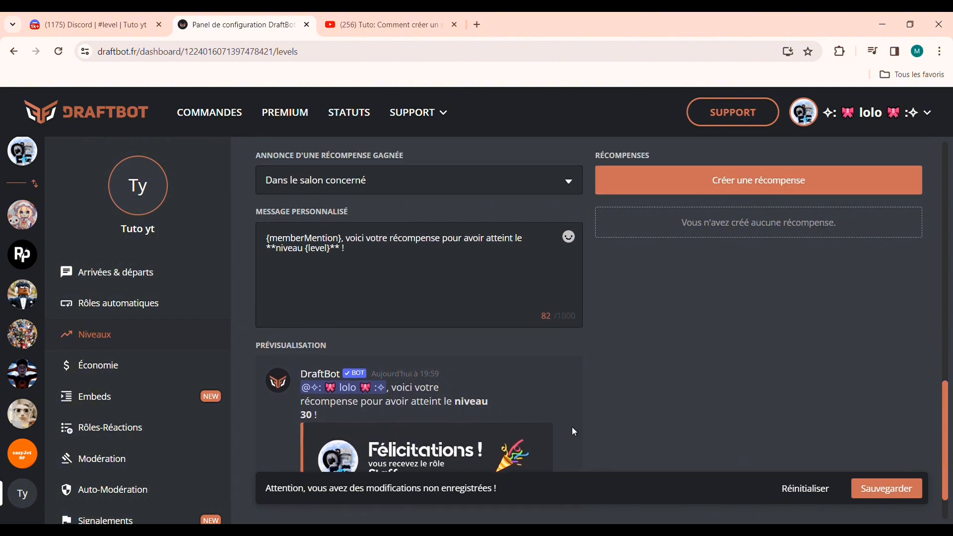
# Create a level reward of type "De l'argent" that gives 100 at required level 60
pyautogui.click(795, 207)
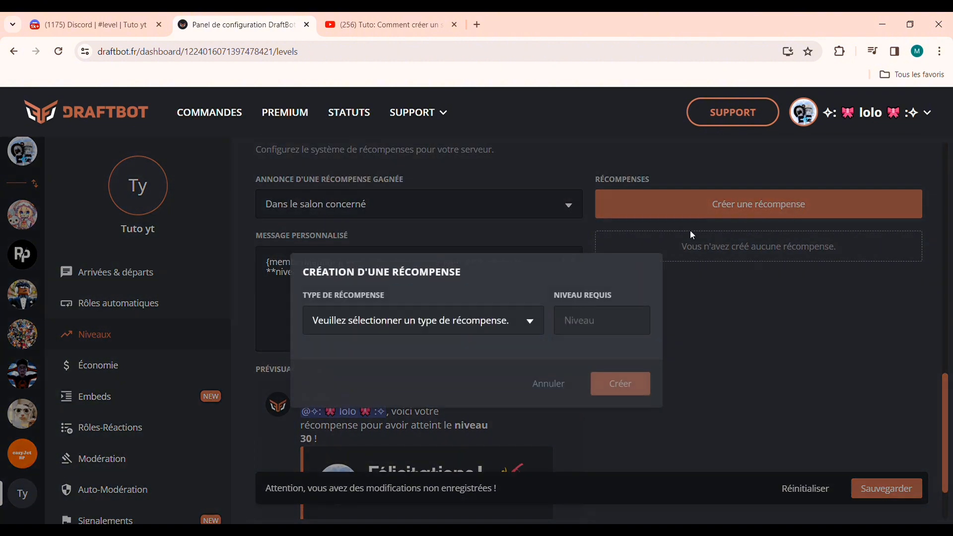
pyautogui.click(441, 329)
pyautogui.scroll(-2, 347, 213)
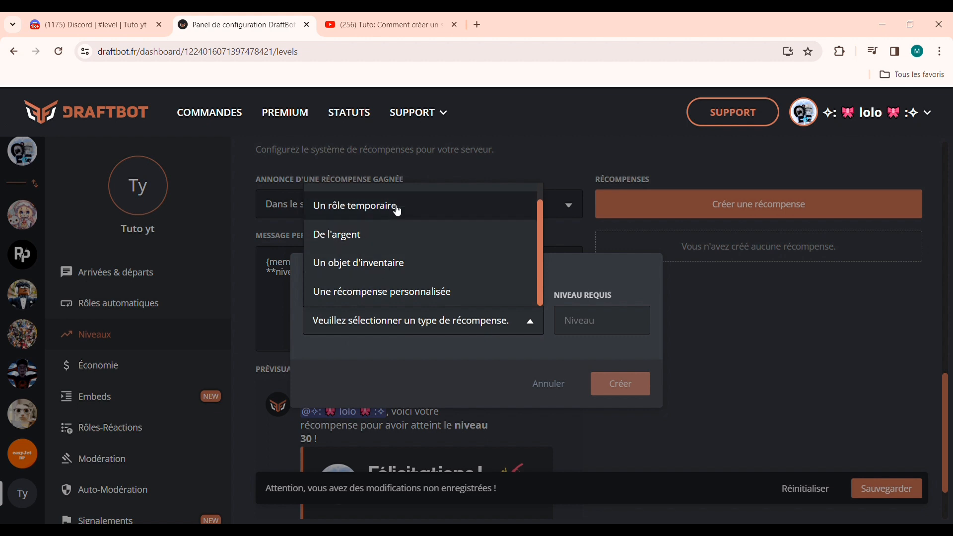
pyautogui.click(402, 234)
pyautogui.click(603, 305)
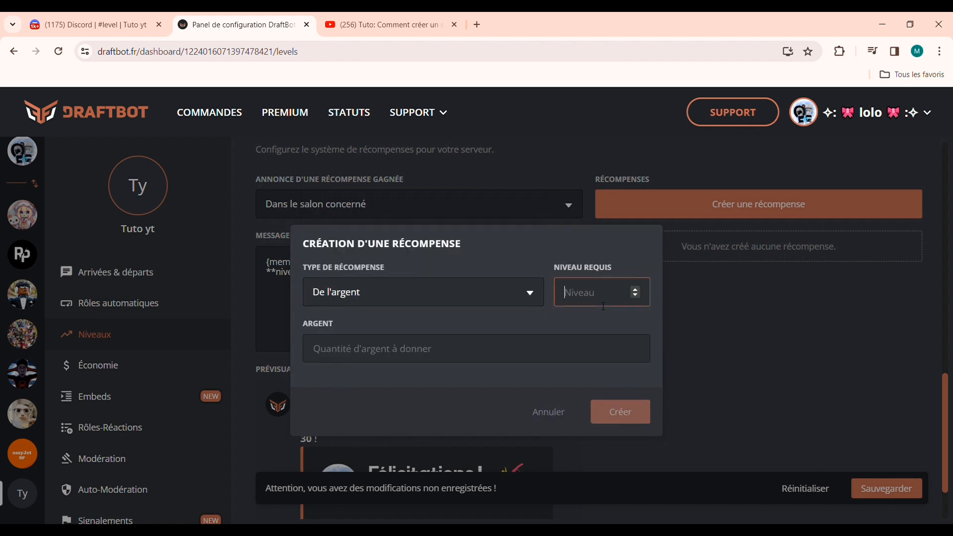
pyautogui.write('60')
pyautogui.click(556, 368)
pyautogui.click(580, 343)
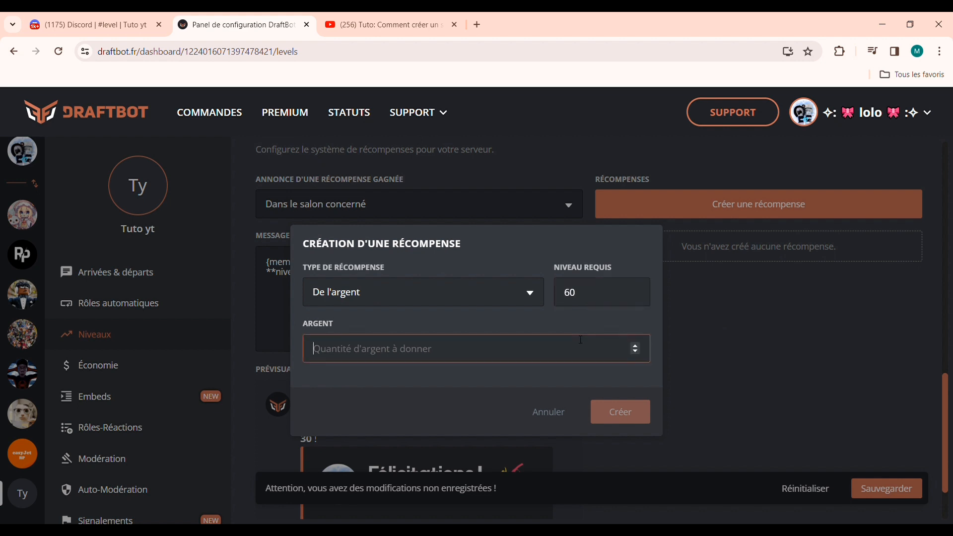
pyautogui.write('100')
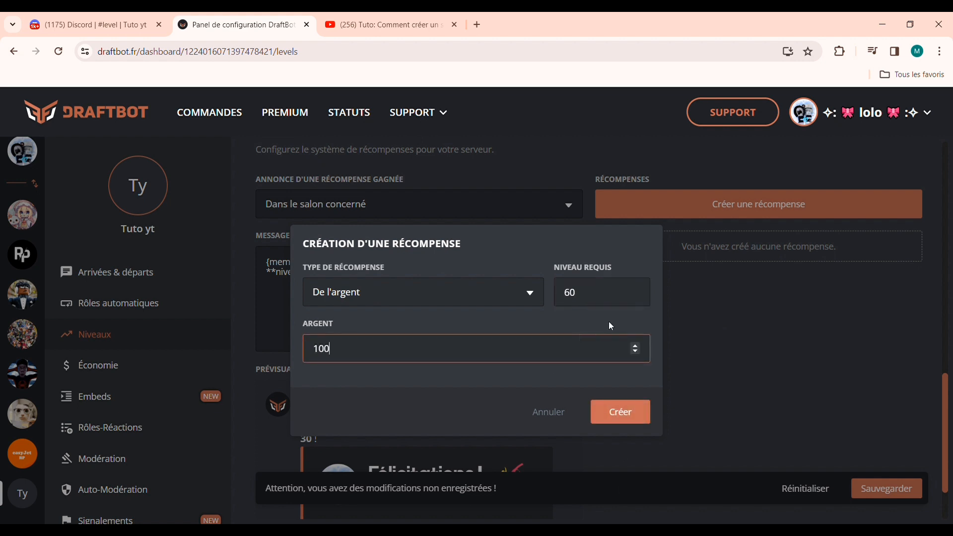
pyautogui.click(619, 411)
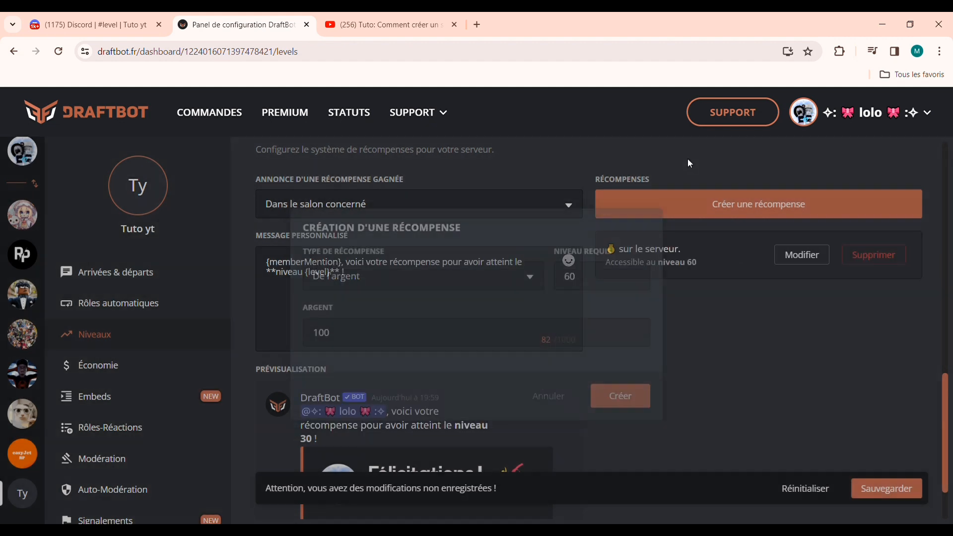
# Save the modified level system configuration
pyautogui.scroll(4, 879, 345)
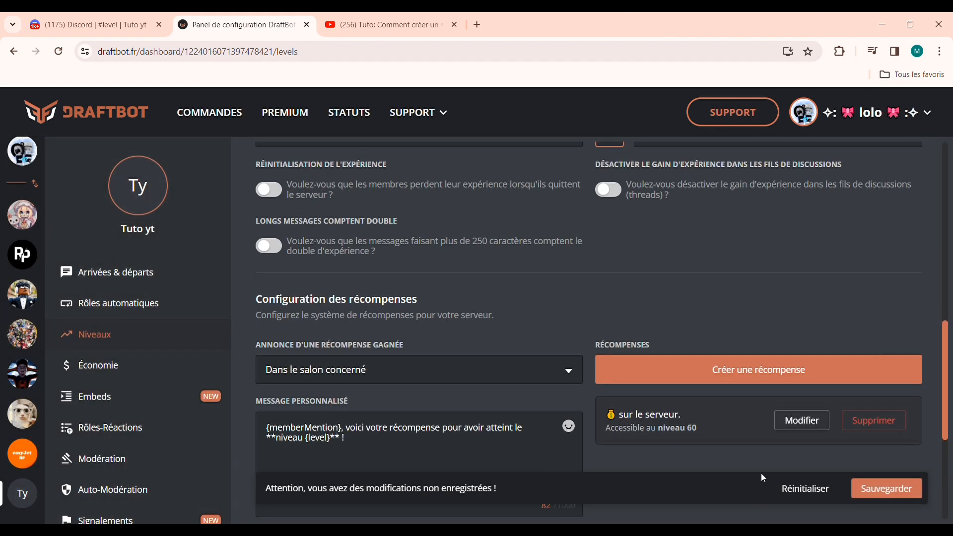
pyautogui.scroll(12, 796, 230)
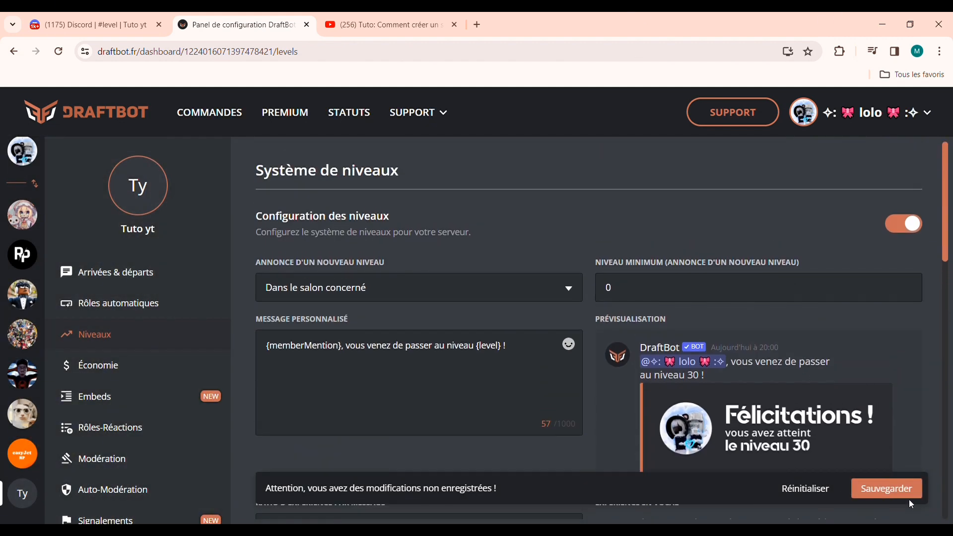
pyautogui.click(908, 496)
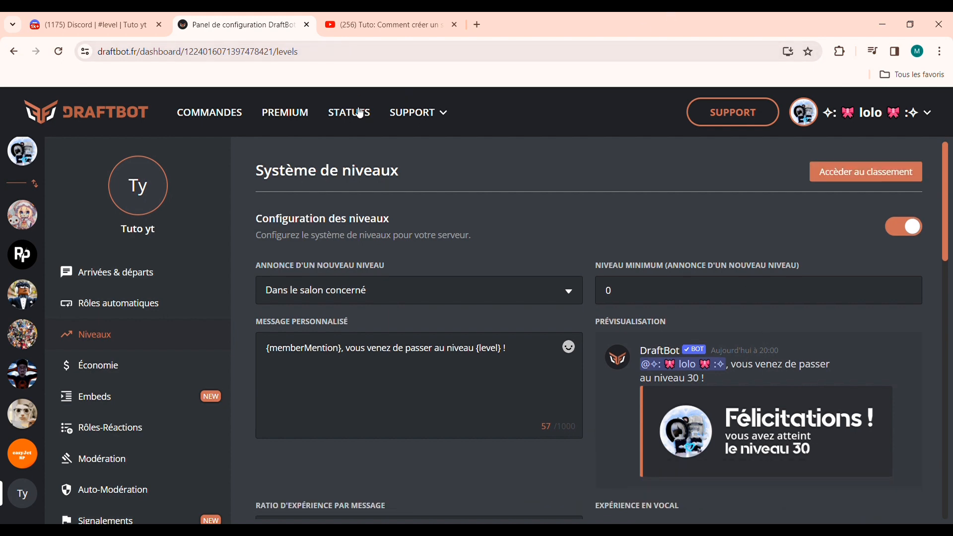
# Review the saved level system page, from the experience and booster options to the reward configuration
pyautogui.moveTo(326, 180); pyautogui.dragTo(483, 154)
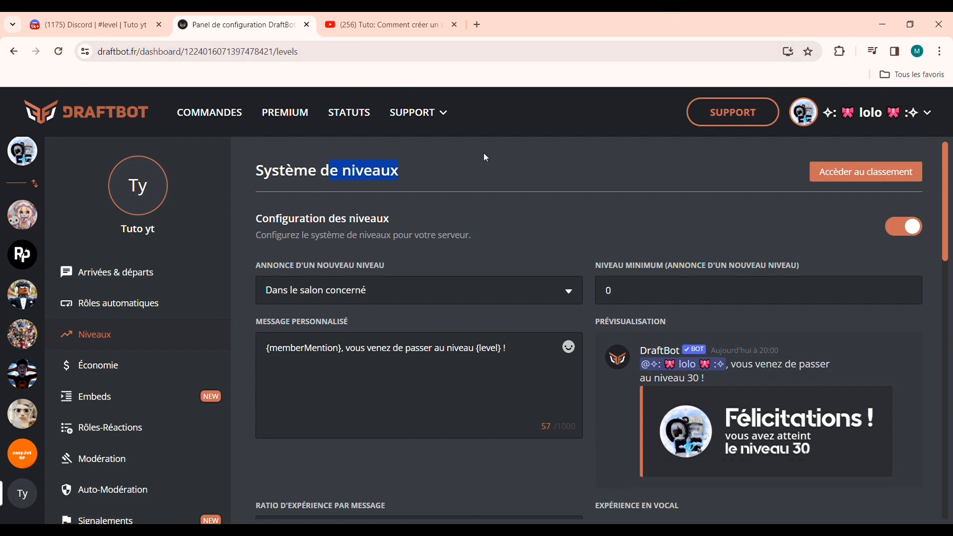
pyautogui.click(594, 199)
pyautogui.scroll(-6, 338, 405)
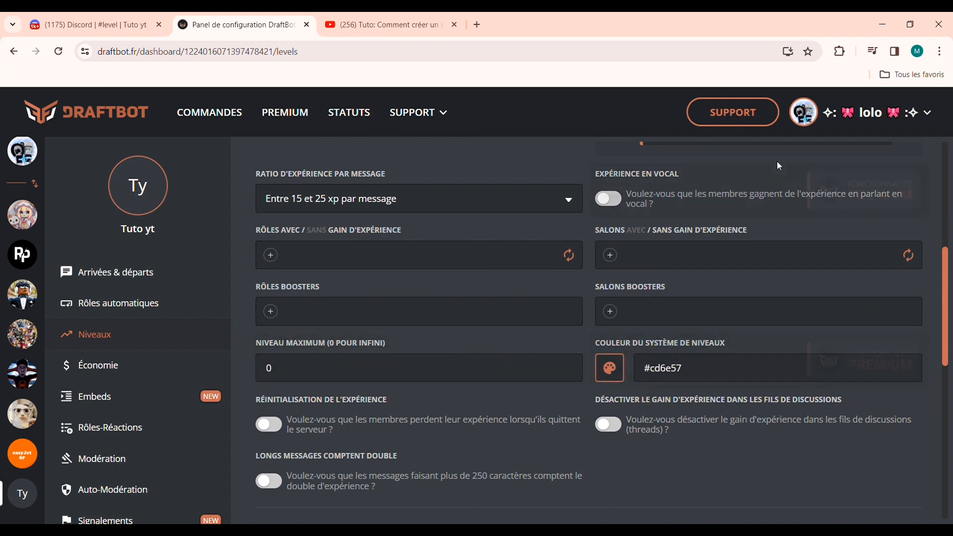
pyautogui.scroll(-2, 630, 454)
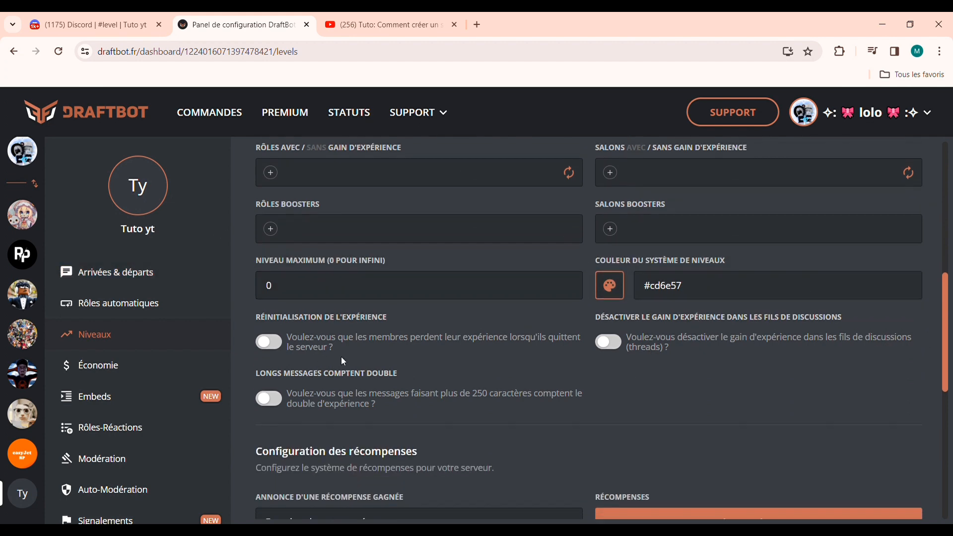
pyautogui.scroll(-2, 341, 357)
pyautogui.scroll(6, 252, 317)
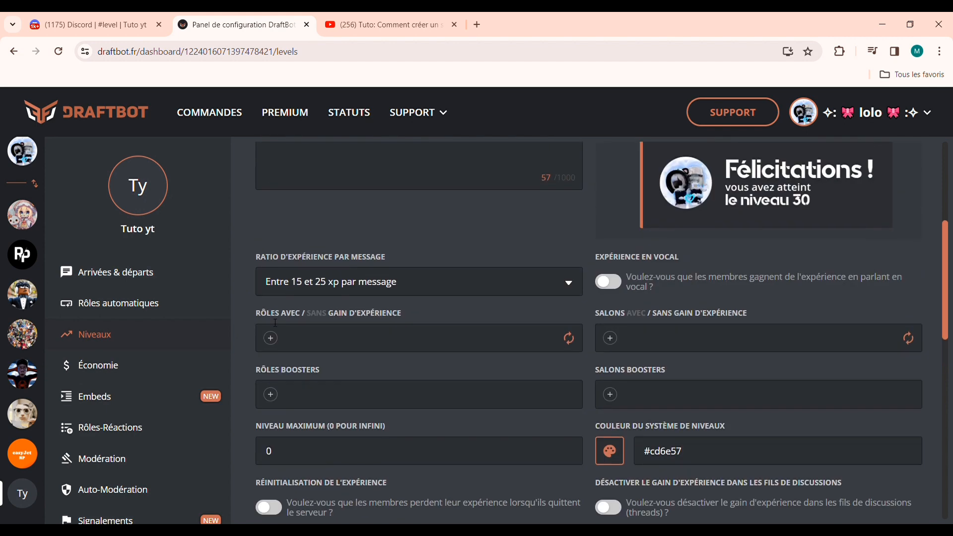
# Examine the level system's settings for roles and channels with or without experience gain, and for boosters
pyautogui.moveTo(275, 323); pyautogui.dragTo(402, 318)
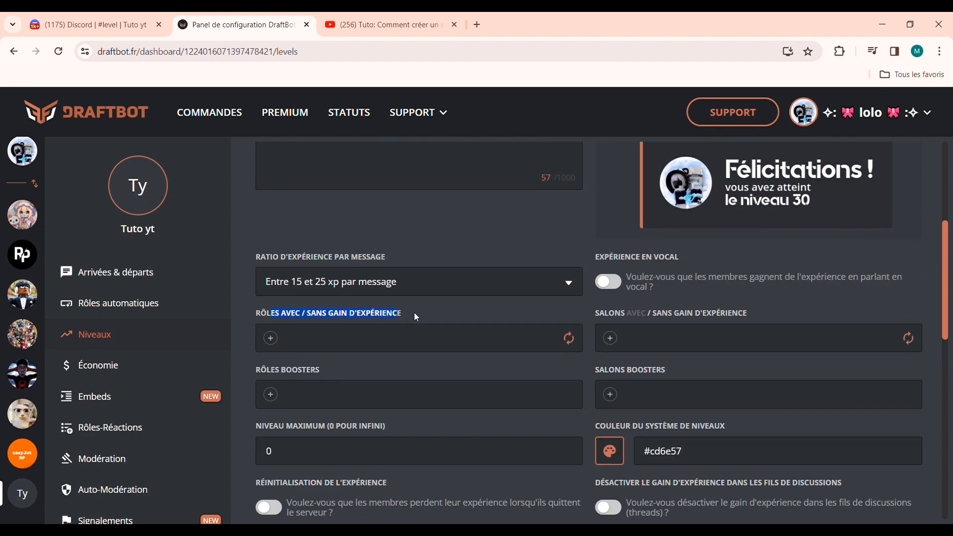
pyautogui.click(415, 314)
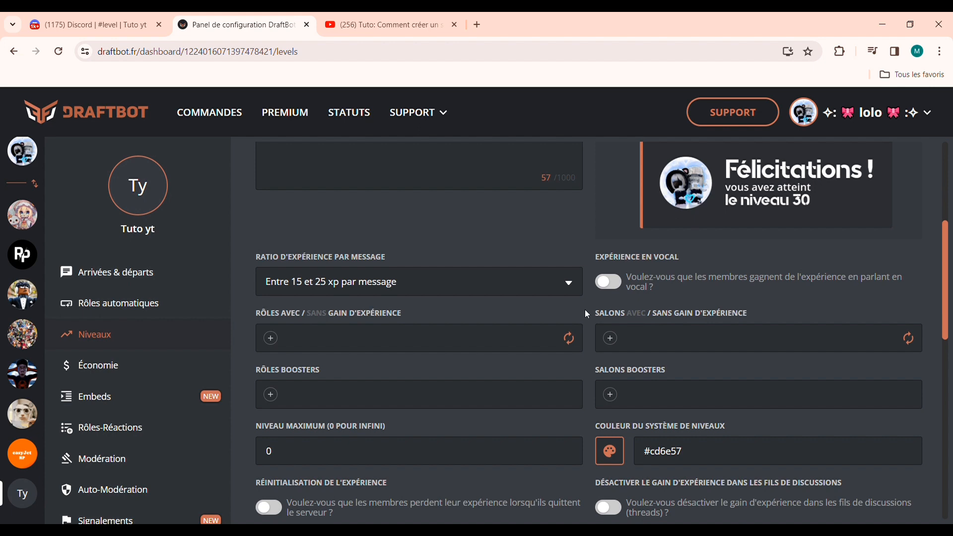
pyautogui.moveTo(648, 313); pyautogui.dragTo(738, 313)
pyautogui.click(783, 314)
pyautogui.scroll(-2, 511, 320)
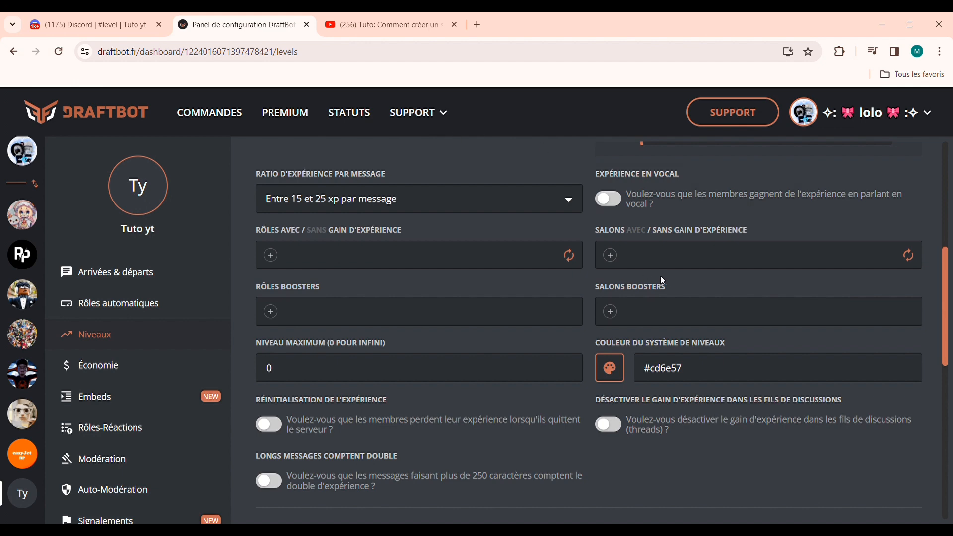
# Enable the economy system for the server and save the change
pyautogui.click(114, 361)
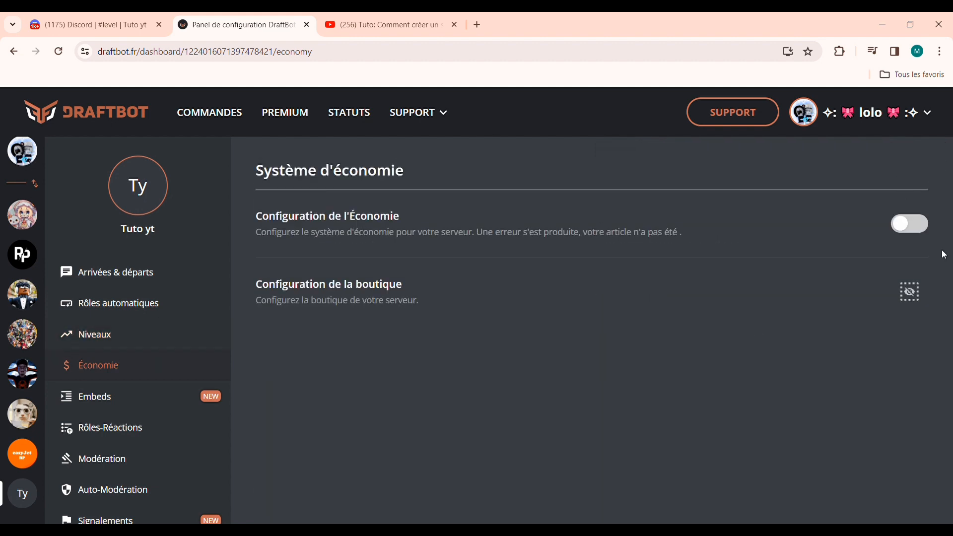
pyautogui.click(924, 226)
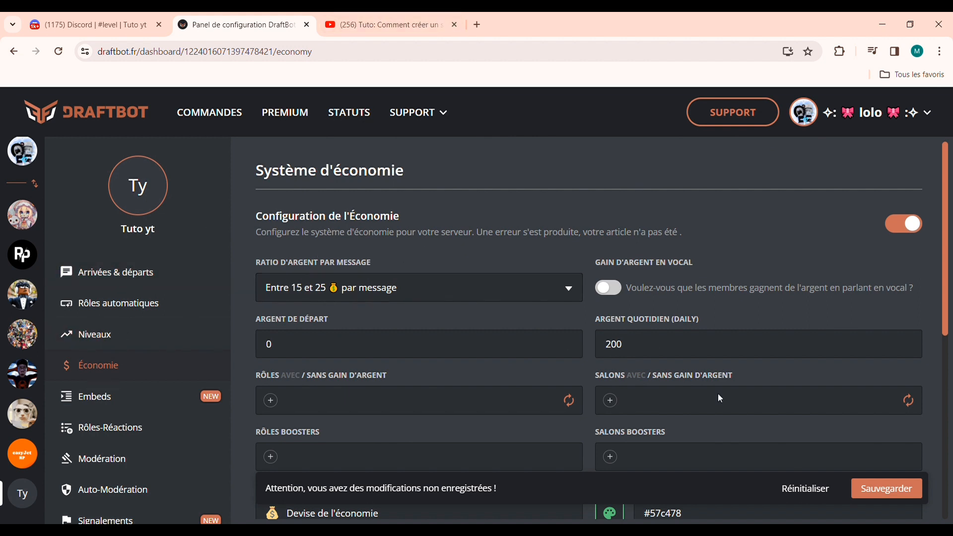
pyautogui.click(914, 494)
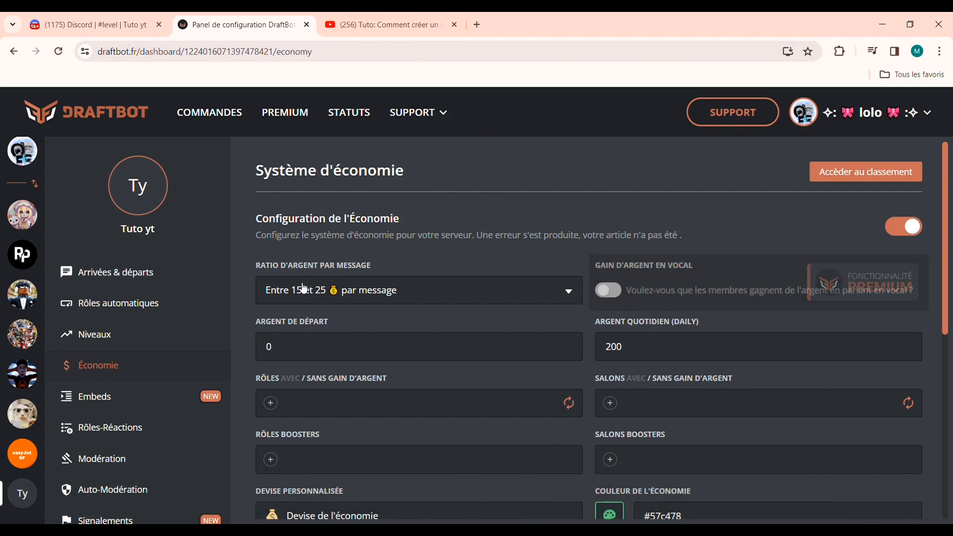
# Set the economy's starting money (Argent de départ) to 1000 and save
pyautogui.moveTo(281, 265); pyautogui.dragTo(374, 265)
pyautogui.click(506, 236)
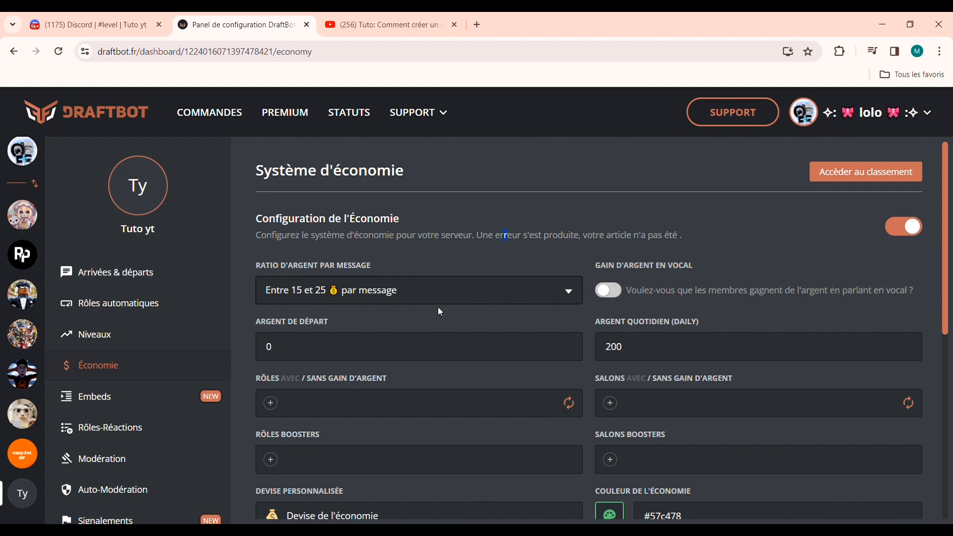
pyautogui.scroll(-2, 602, 366)
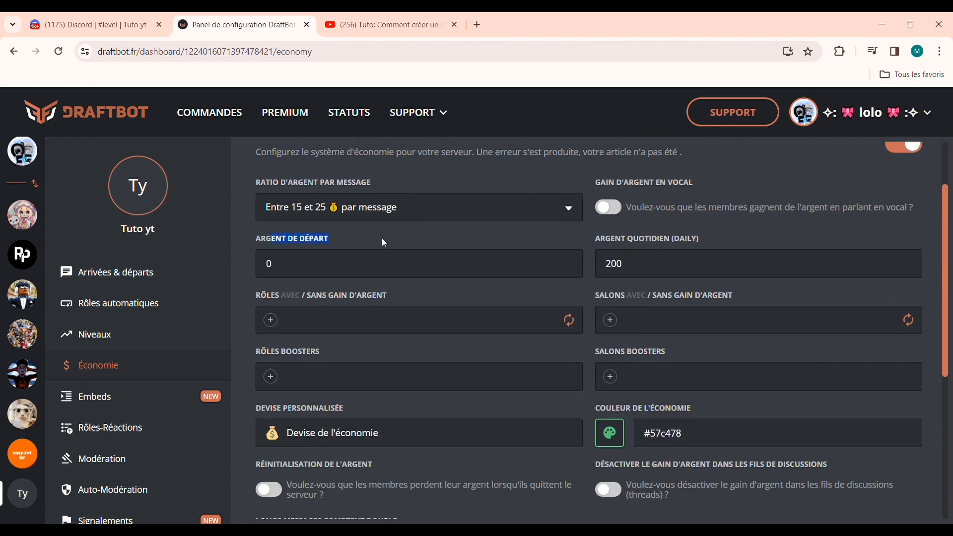
pyautogui.click(318, 278)
pyautogui.press('BackSpace')
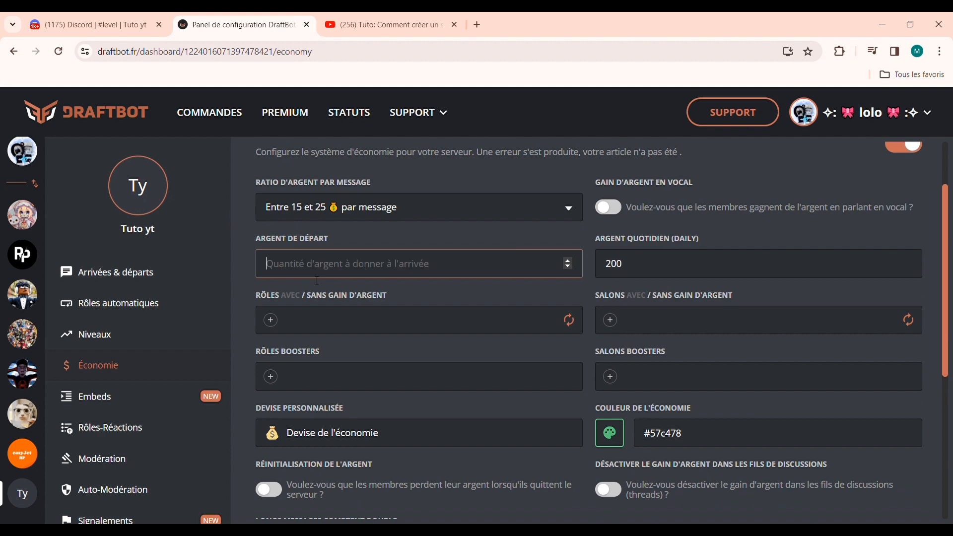
pyautogui.write('1000')
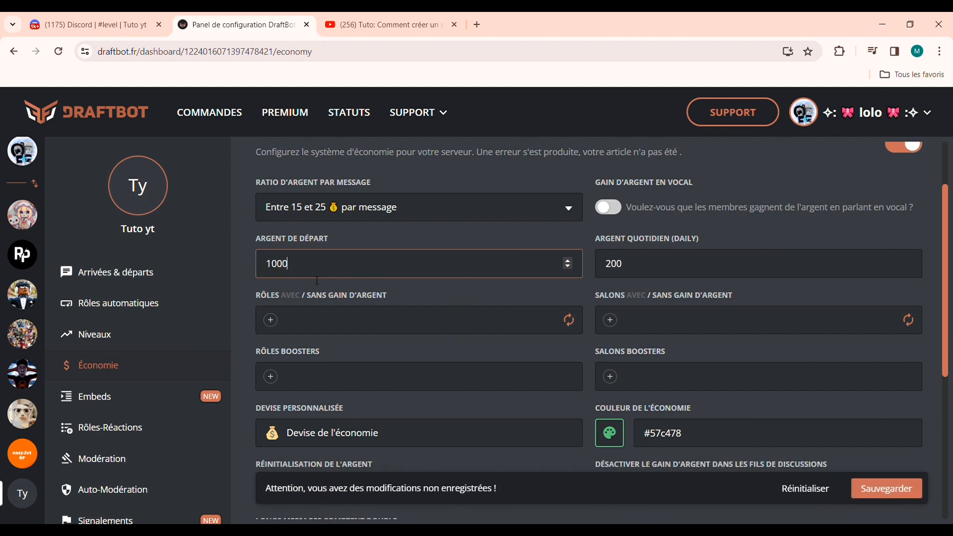
pyautogui.click(886, 488)
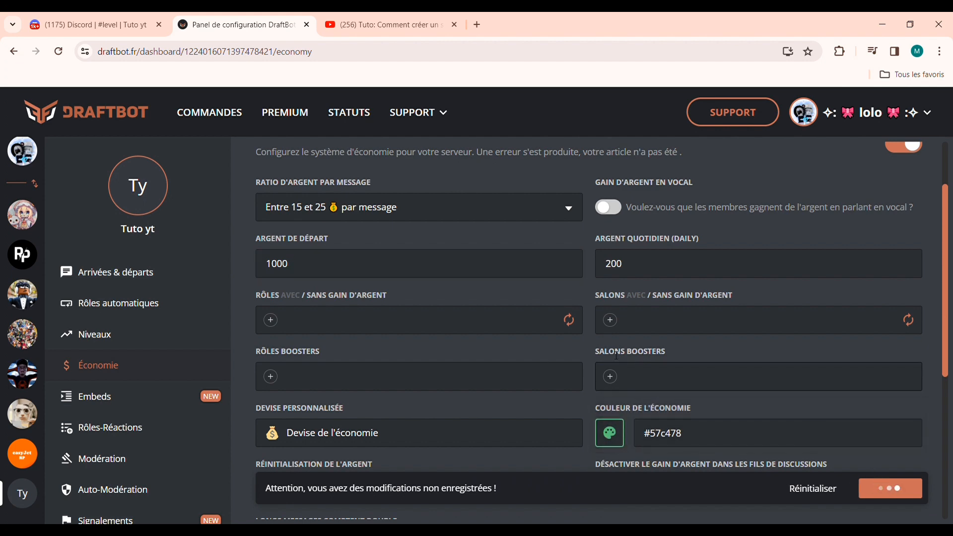
# Set the daily money (Argent quotidien) to 100 and save the economy configuration
pyautogui.click(648, 274)
pyautogui.press('BackSpace')
pyautogui.press('BackSpace')
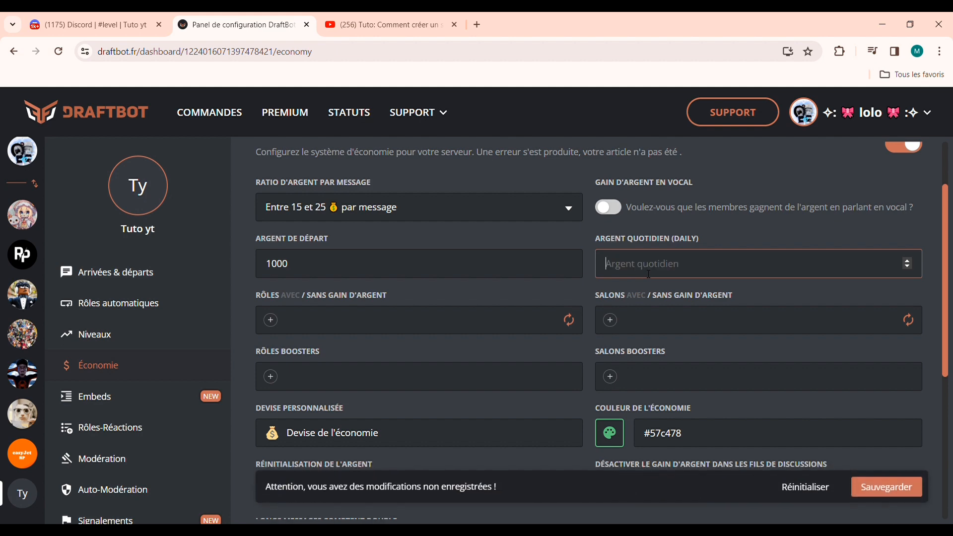
pyautogui.write('100')
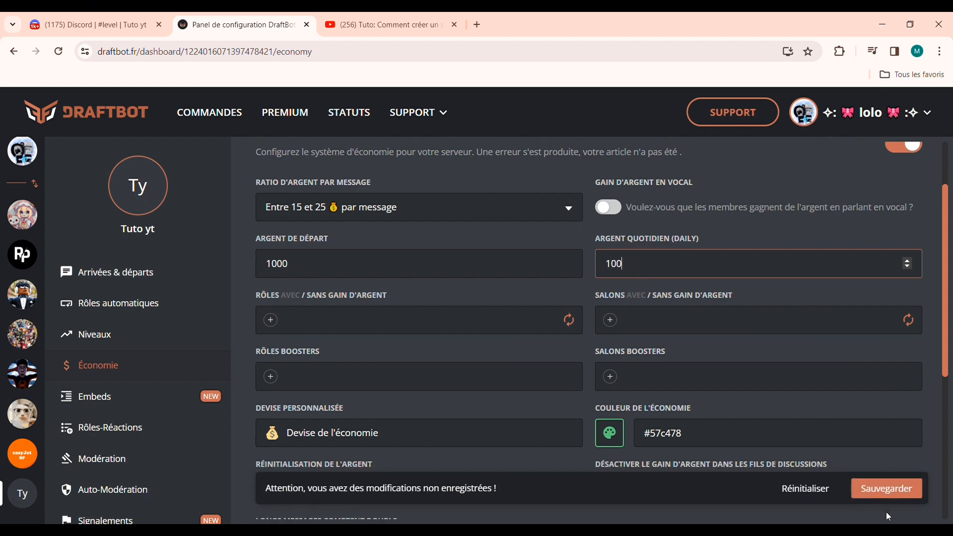
pyautogui.click(878, 495)
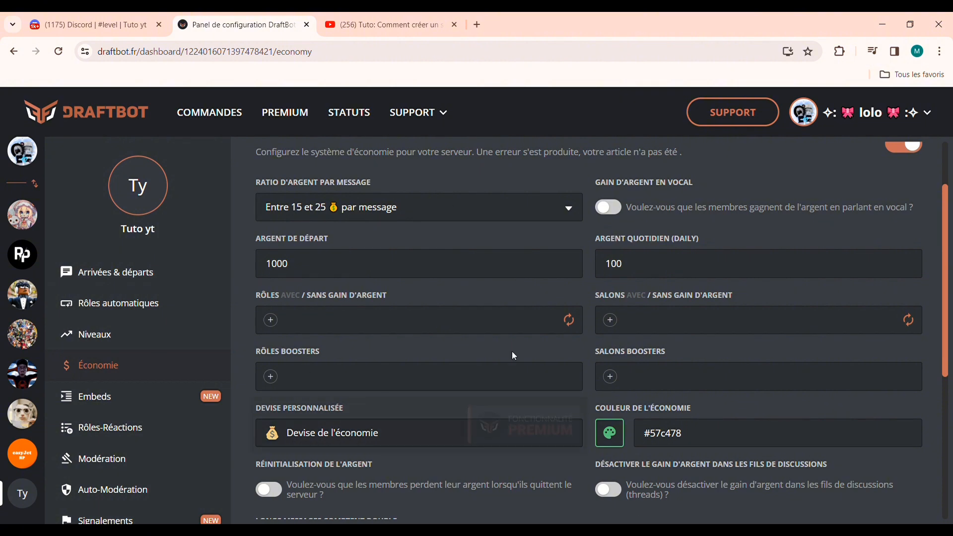
# Reload the economy page by way of another module and review its saved starting and daily money settings
pyautogui.click(106, 272)
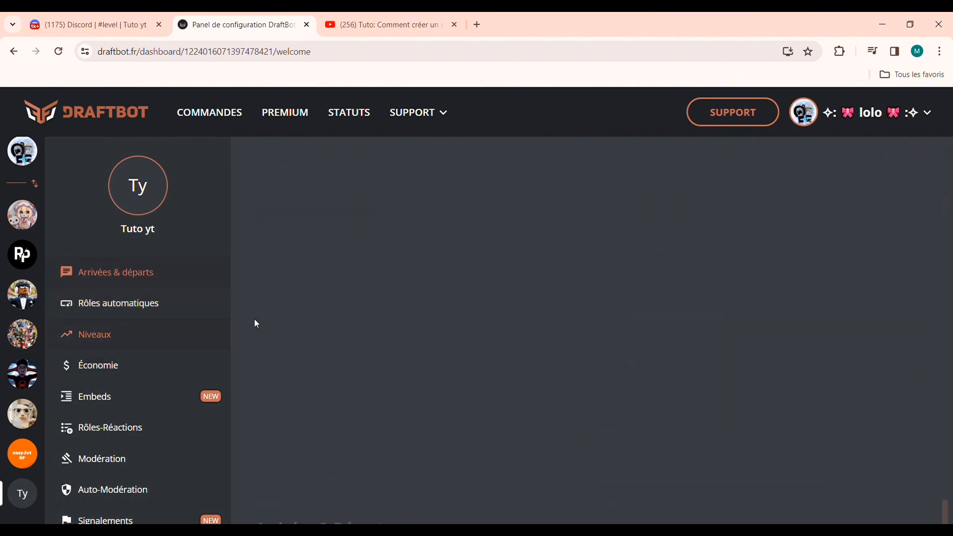
pyautogui.click(98, 366)
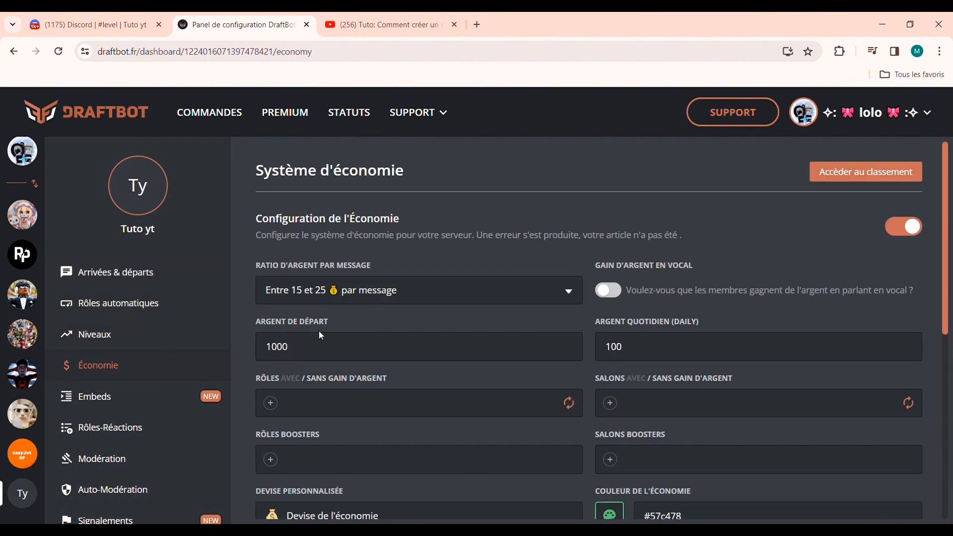
pyautogui.scroll(-2, 321, 336)
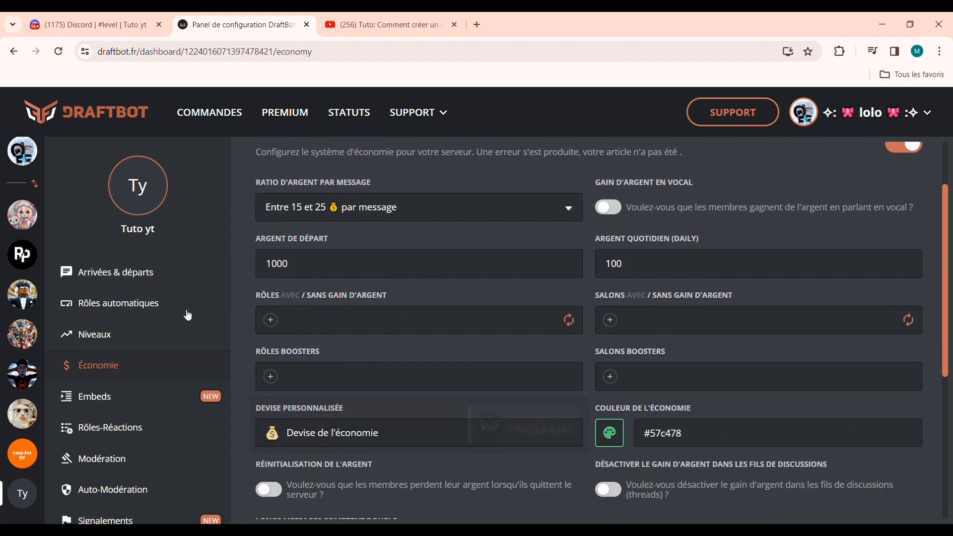
# Look through the Embeds, Modération and Auto-Modération modules and their available options
pyautogui.click(153, 412)
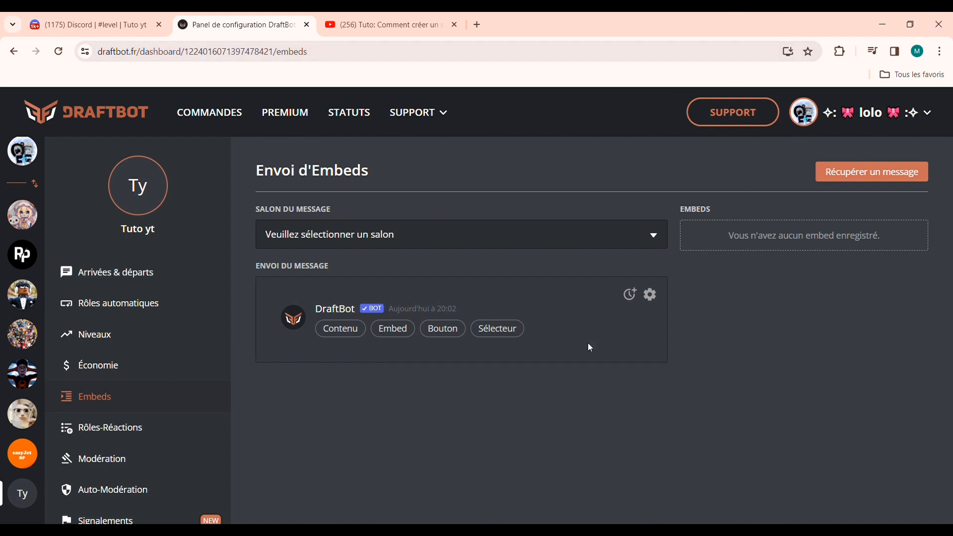
pyautogui.scroll(-1, 142, 422)
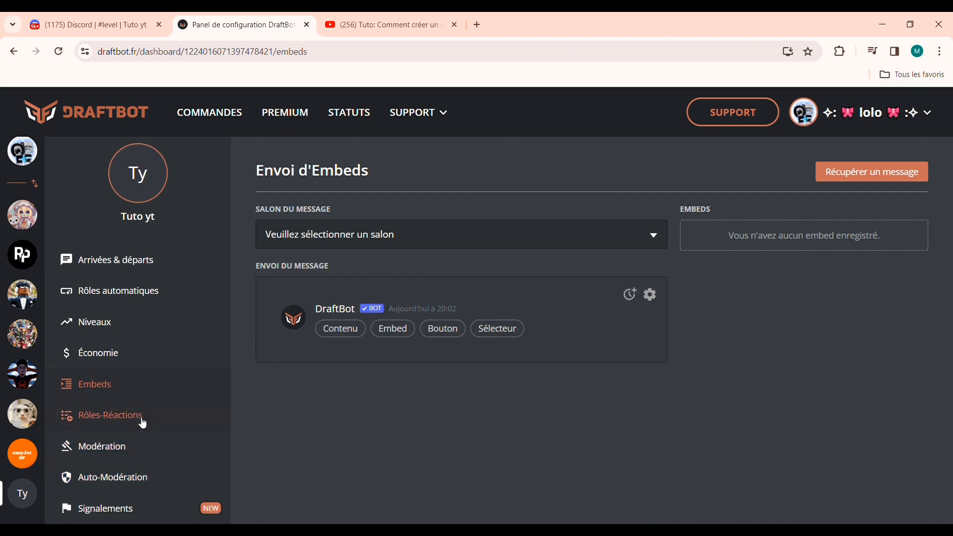
pyautogui.scroll(-3, 142, 422)
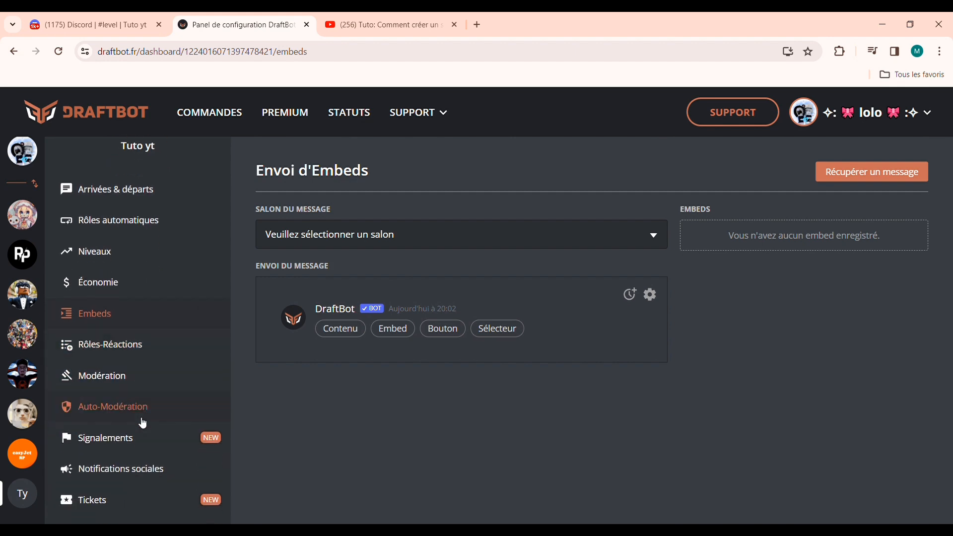
pyautogui.click(141, 375)
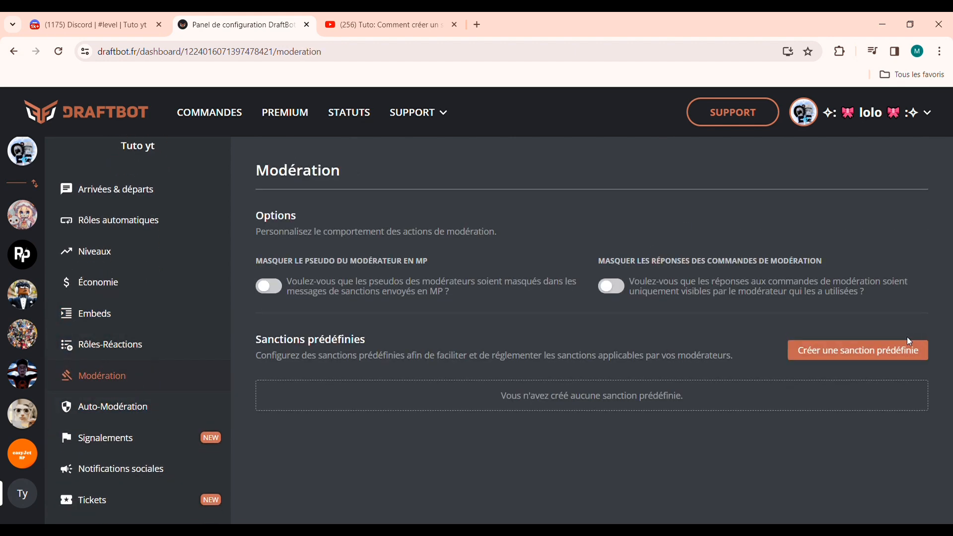
pyautogui.scroll(-3, 68, 484)
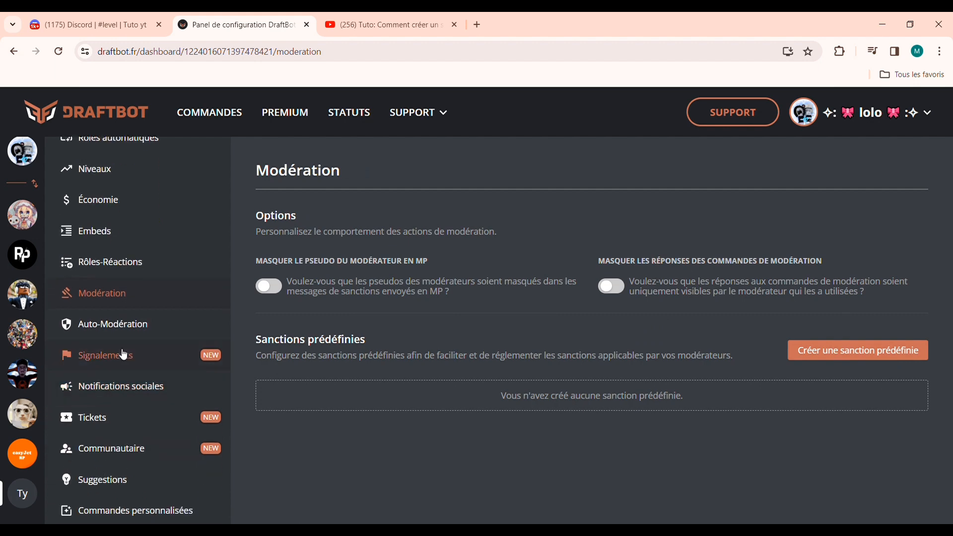
pyautogui.click(131, 322)
pyautogui.scroll(-2, 117, 409)
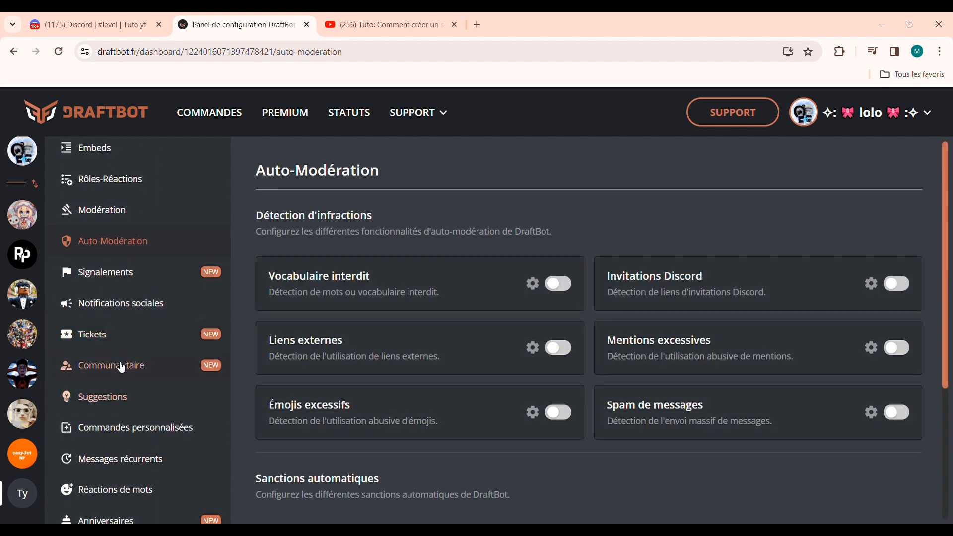
# Set the discussion channel as the reports channel in the Signalements module
pyautogui.click(144, 281)
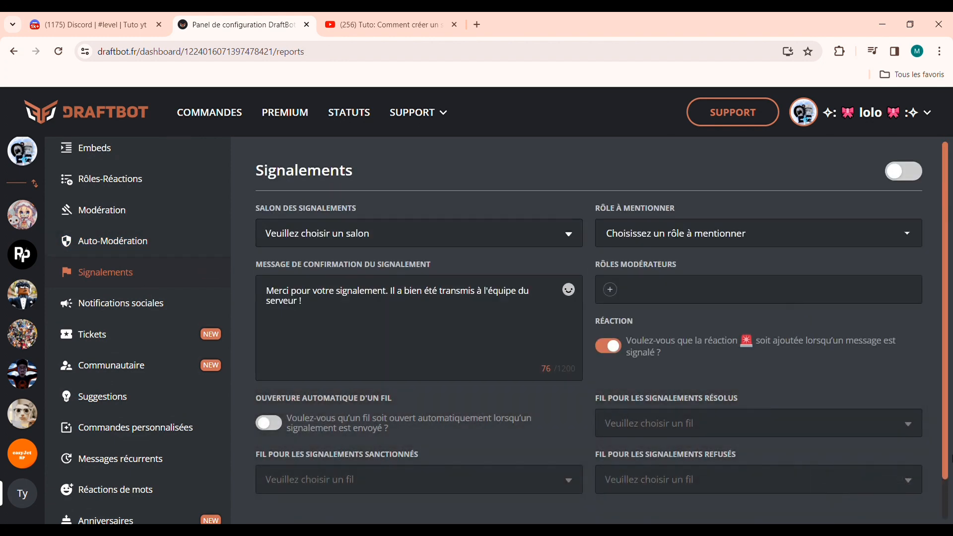
pyautogui.click(555, 234)
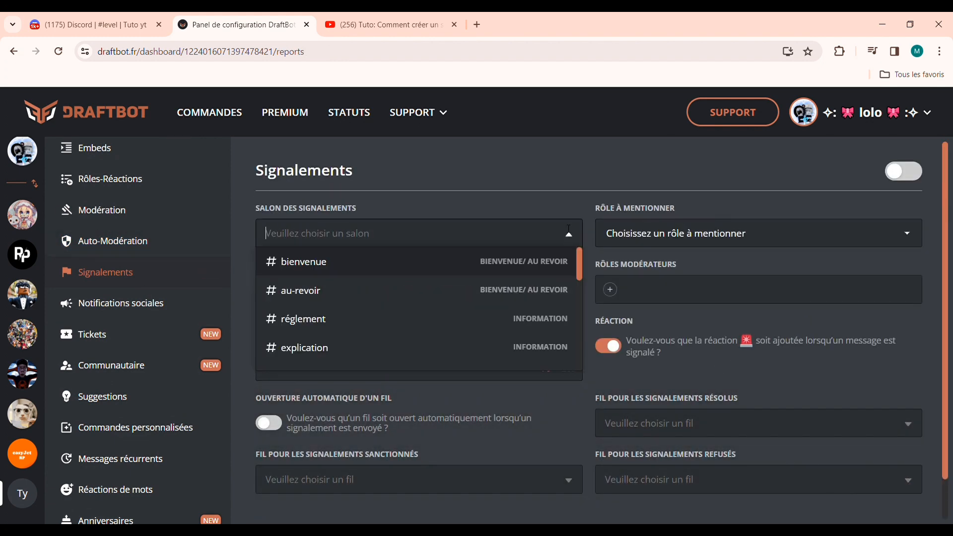
pyautogui.scroll(-3, 487, 302)
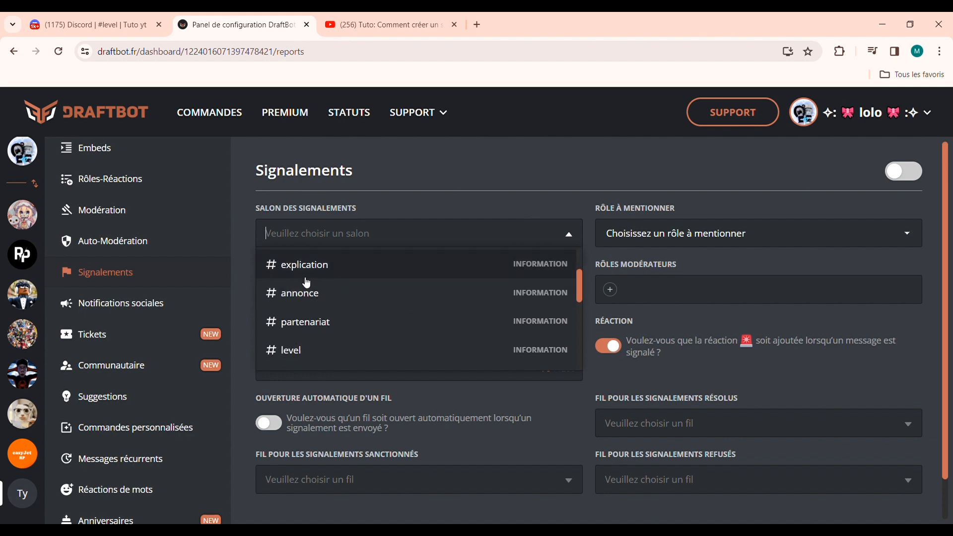
pyautogui.scroll(-2, 339, 282)
pyautogui.click(351, 323)
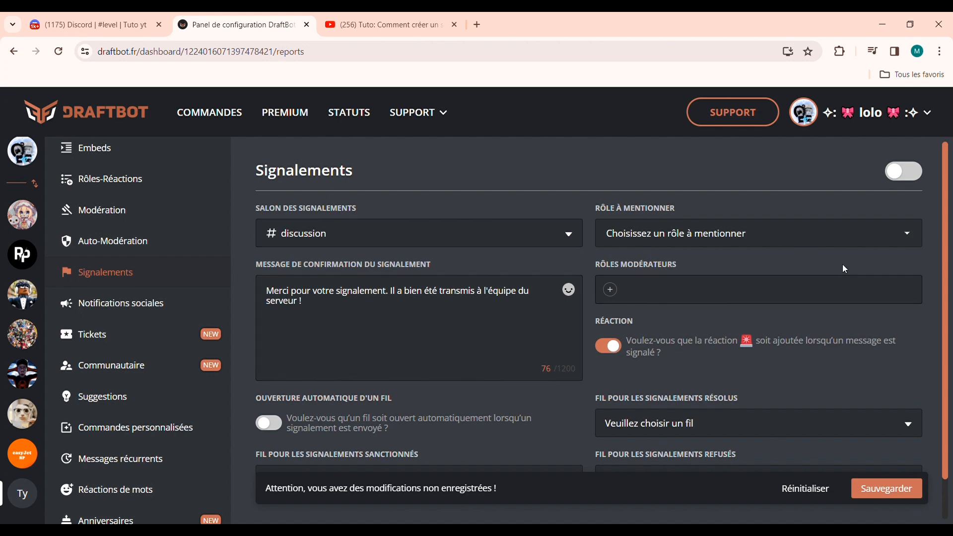
# Choose Staff as the role to mention for reports and add Staff to the moderator roles
pyautogui.click(801, 230)
pyautogui.click(677, 265)
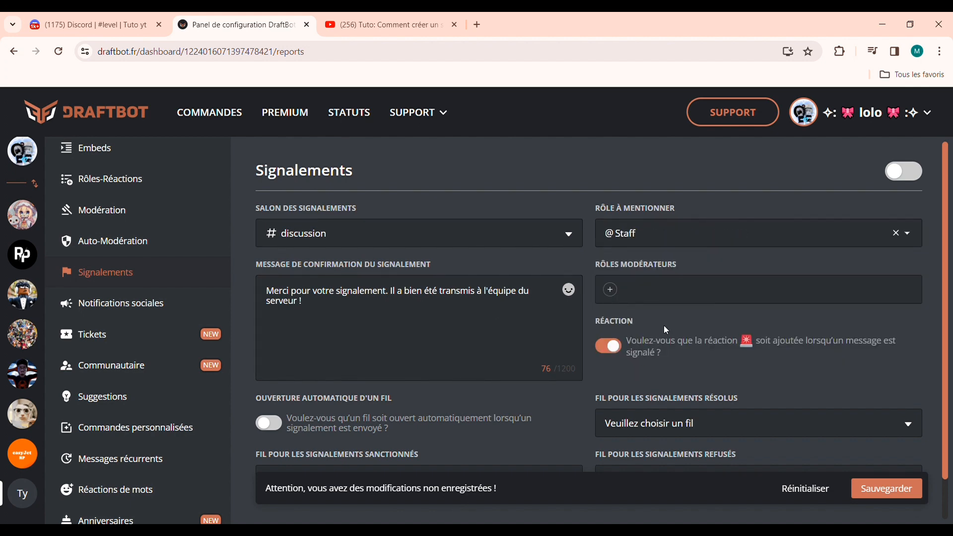
pyautogui.click(611, 291)
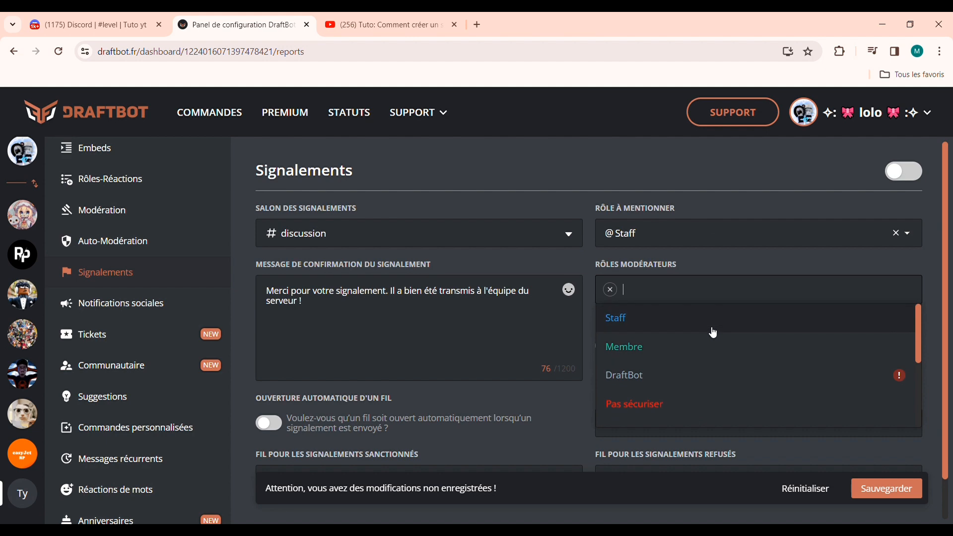
pyautogui.scroll(-3, 710, 369)
pyautogui.scroll(3, 711, 368)
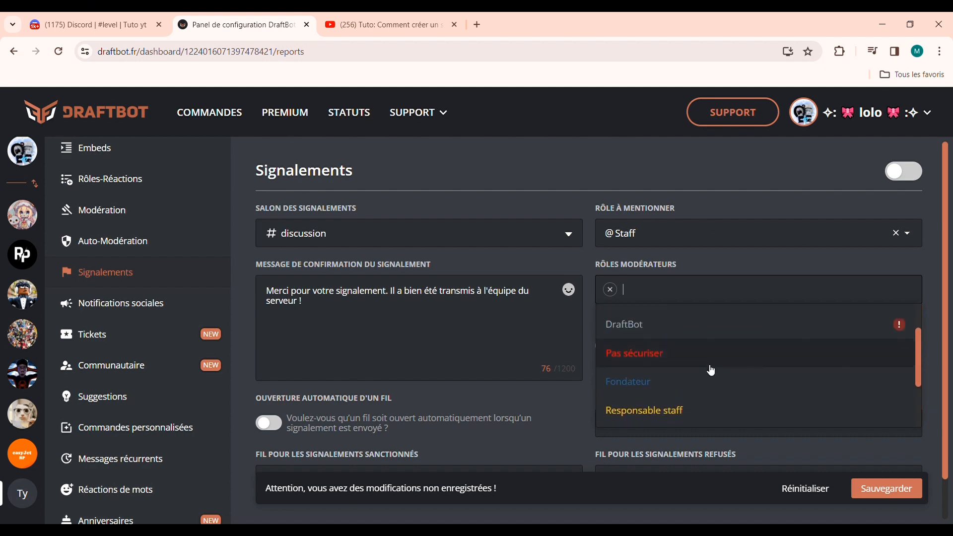
pyautogui.click(693, 324)
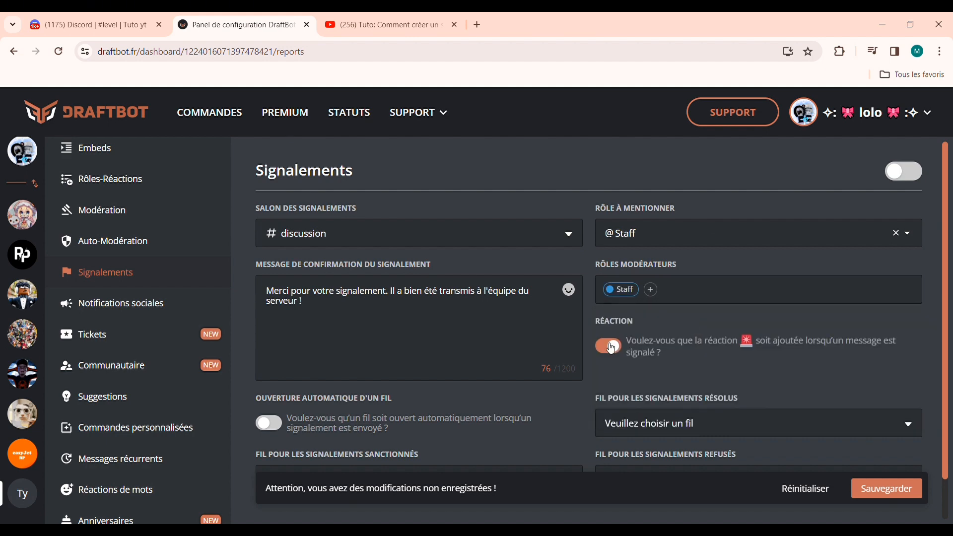
# Save the reports configuration and try the Signalements module's activation switch
pyautogui.scroll(-1, 874, 392)
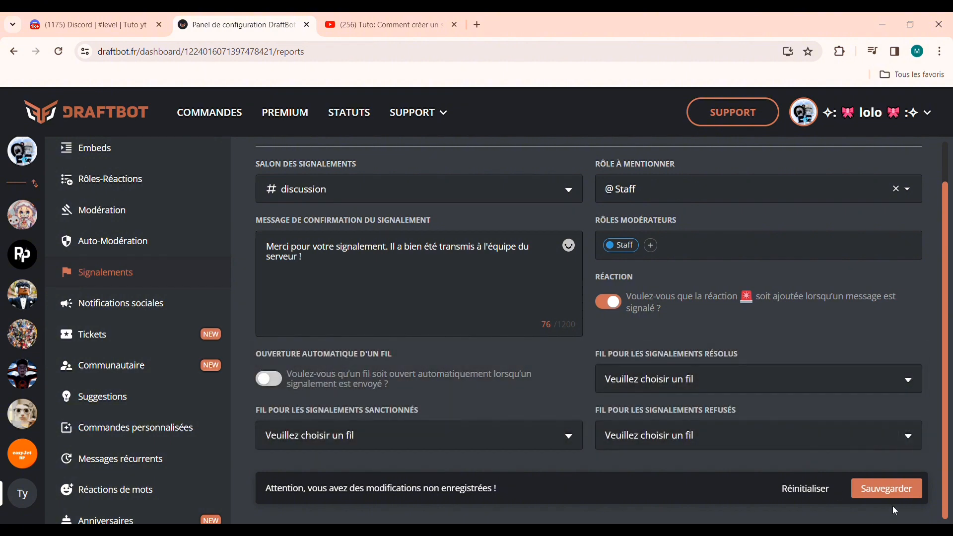
pyautogui.click(897, 498)
pyautogui.scroll(1, 783, 404)
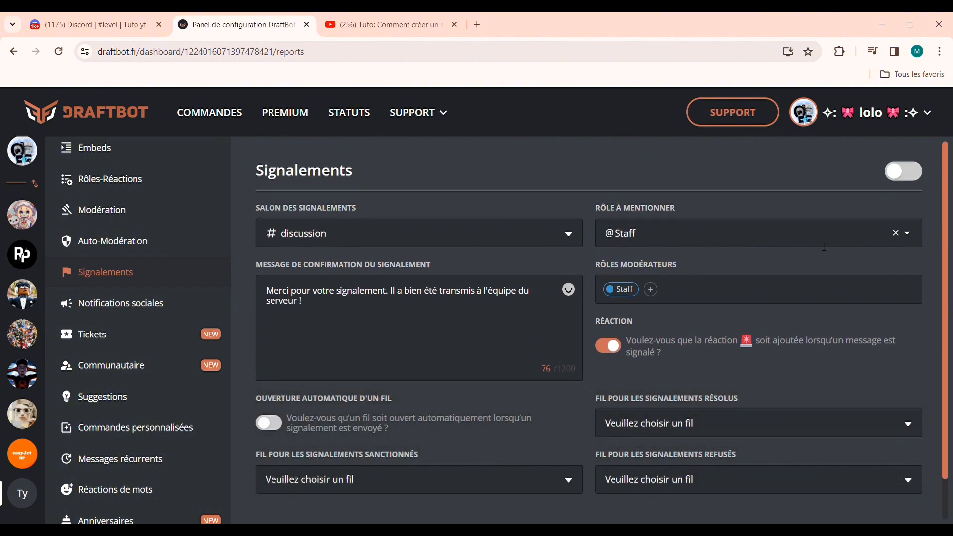
pyautogui.click(908, 174)
pyautogui.click(908, 174)
# View the Tickets module, and switch to the "Tuto yt" server in Discord
pyautogui.click(140, 333)
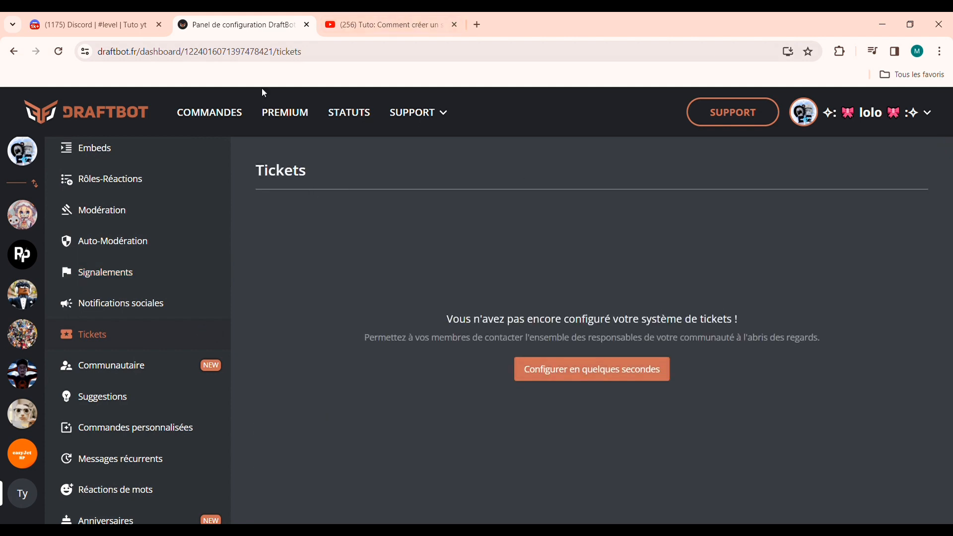
pyautogui.click(92, 23)
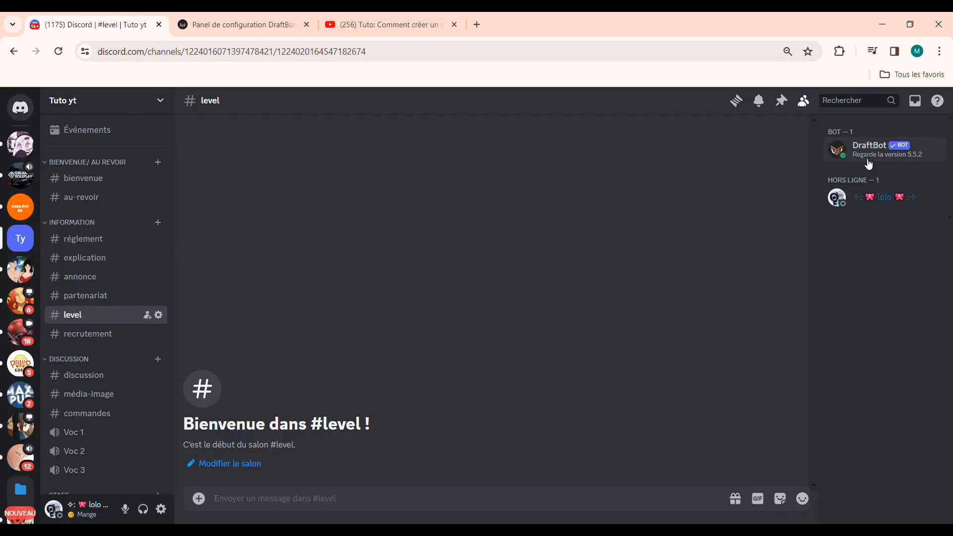
# Switch back to the DraftBot panel and view the Communautaire, Suggestions and Commandes personnalisées modules
pyautogui.click(253, 22)
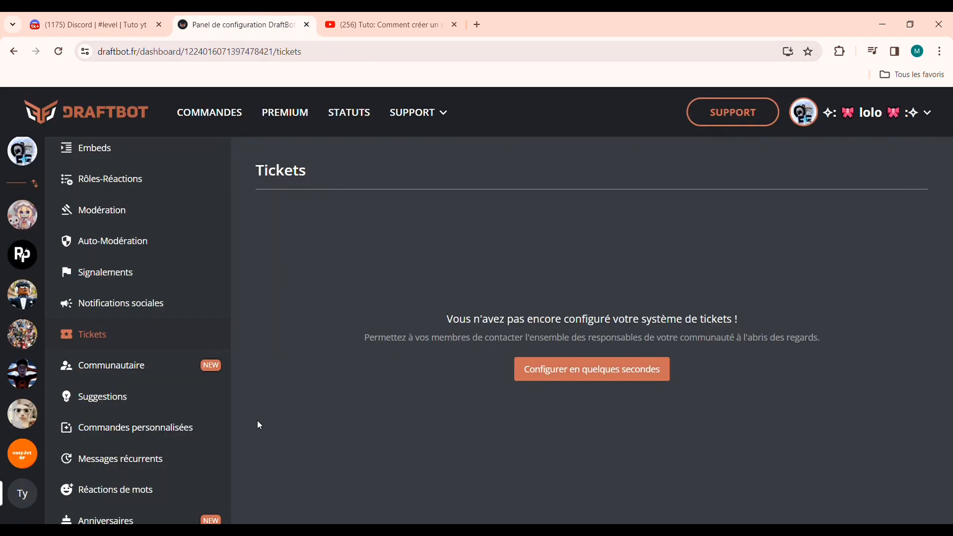
pyautogui.click(226, 373)
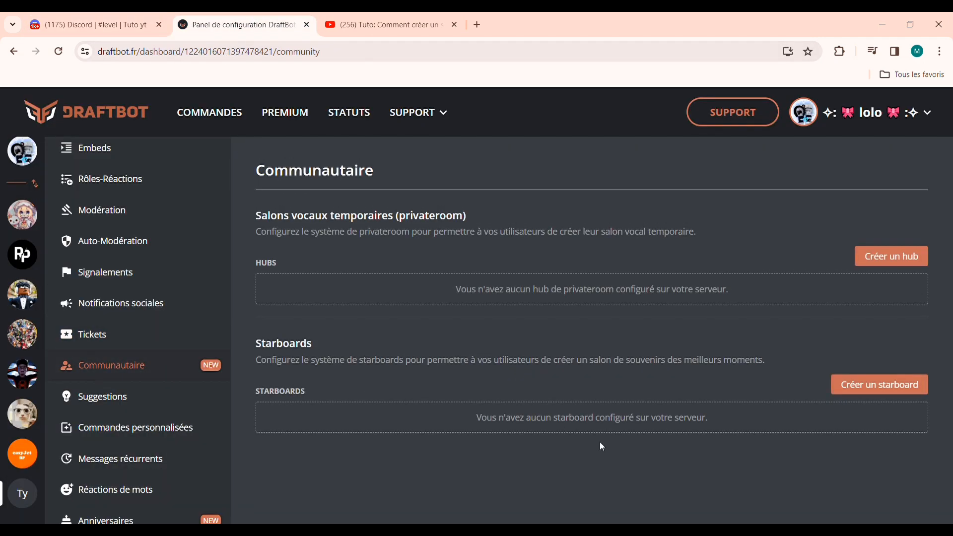
pyautogui.click(149, 398)
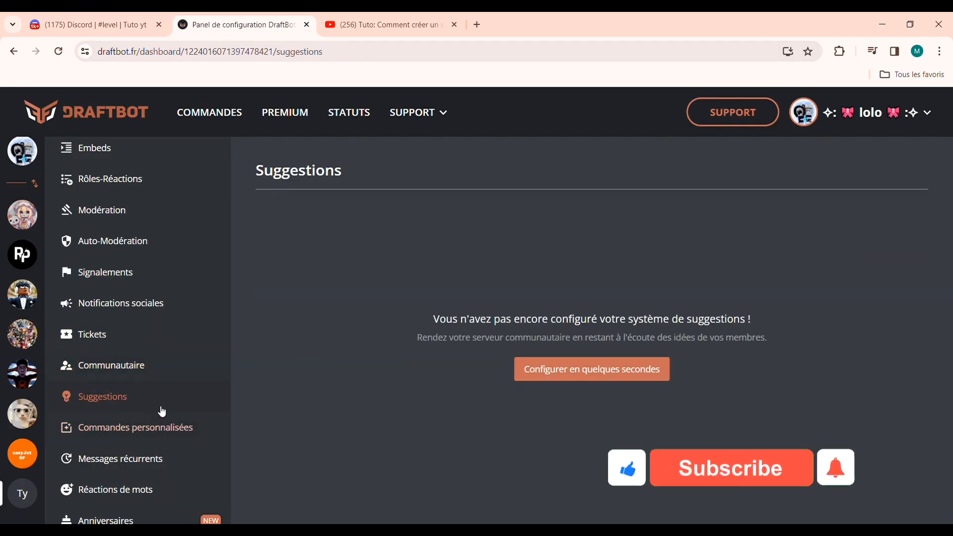
pyautogui.scroll(-1, 218, 363)
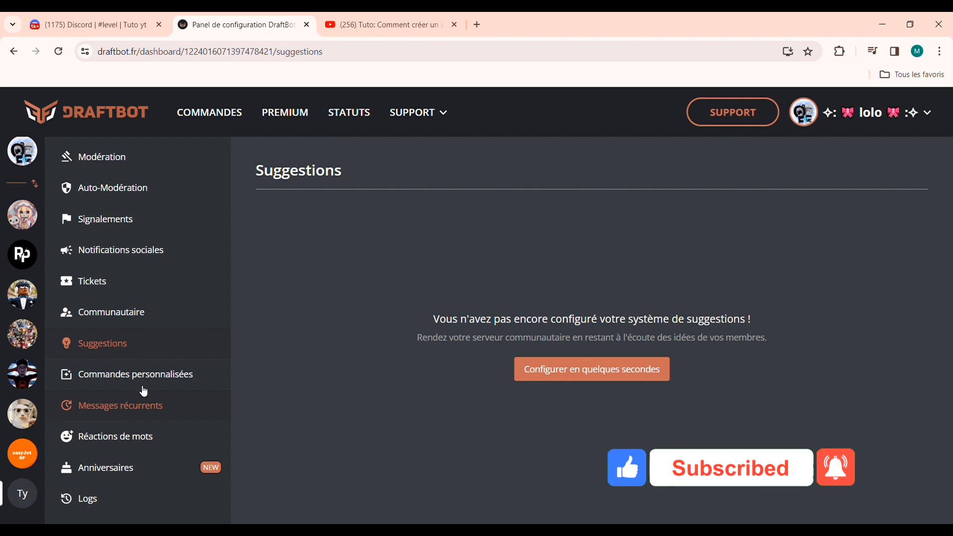
pyautogui.click(153, 371)
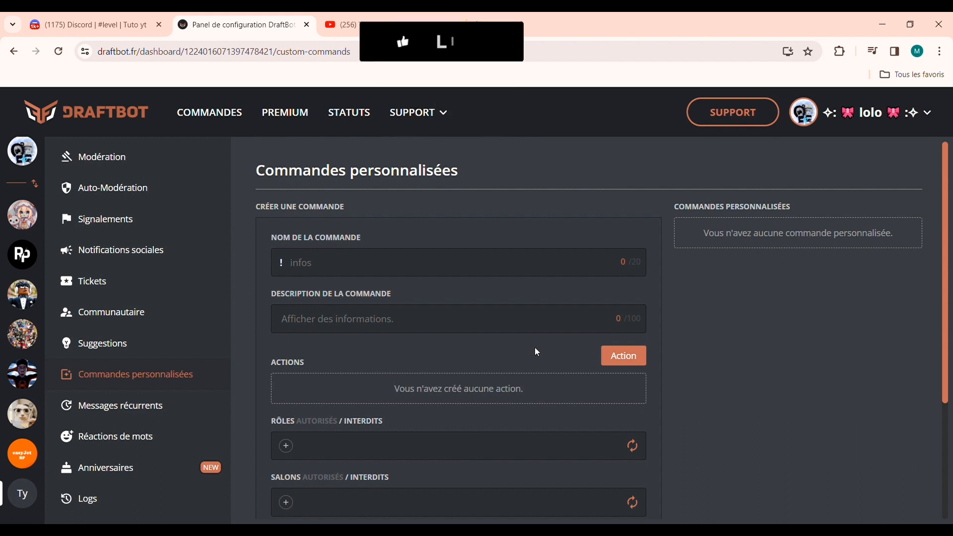
pyautogui.click(341, 257)
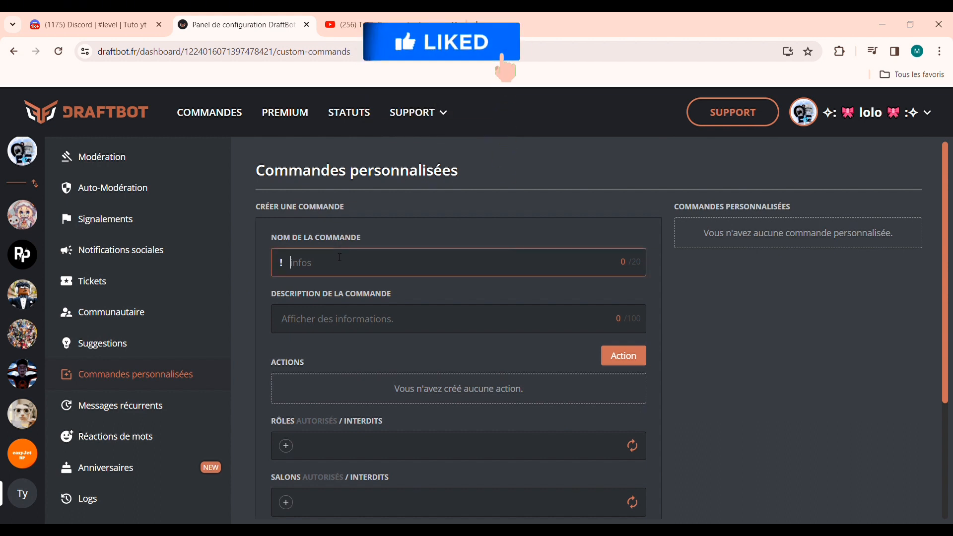
pyautogui.write('dszqvgwedyqsjtwf-tus')
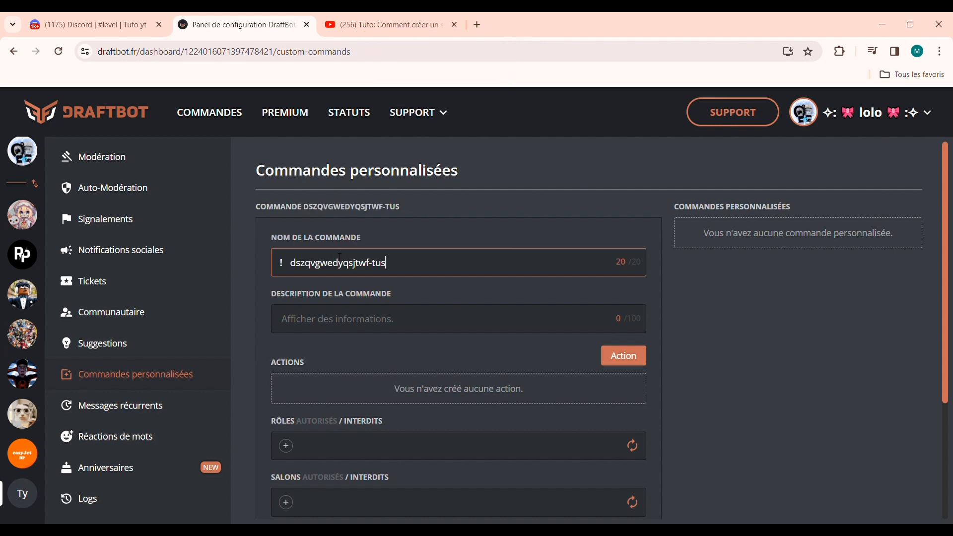
pyautogui.press('BackSpace')
pyautogui.press('BackSpace')
pyautogui.press('BackSpace')
pyautogui.press('BackSpace')
pyautogui.press('BackSpace')
pyautogui.press('BackSpace')
pyautogui.press('BackSpace')
pyautogui.press('BackSpace')
pyautogui.press('BackSpace')
pyautogui.press('BackSpace')
pyautogui.press('BackSpace')
pyautogui.press('BackSpace')
pyautogui.press('BackSpace')
pyautogui.press('BackSpace')
pyautogui.press('BackSpace')
pyautogui.press('BackSpace')
pyautogui.press('BackSpace')
pyautogui.press('BackSpace')
pyautogui.press('BackSpace')
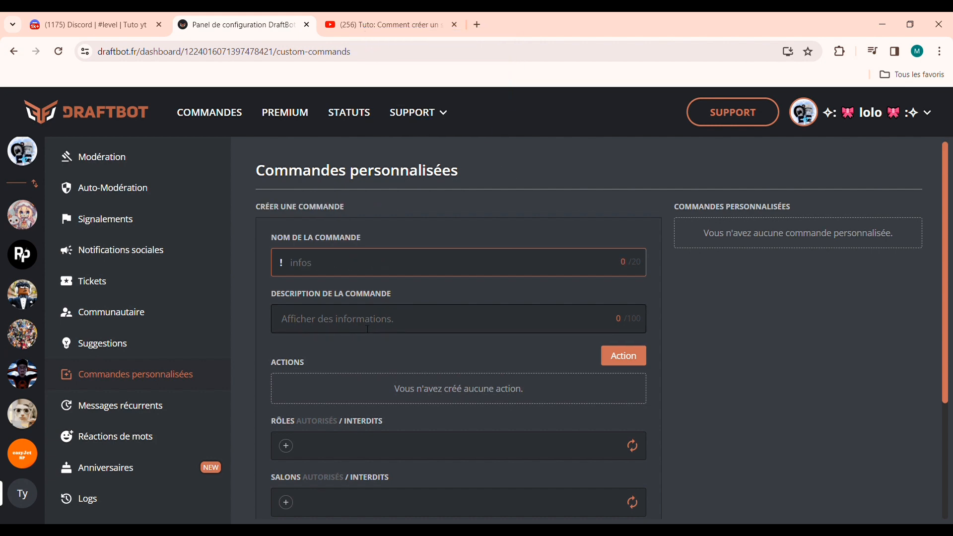
# Look over the rest of the custom command form and the settings of the Messages récurrents module
pyautogui.scroll(-2, 348, 340)
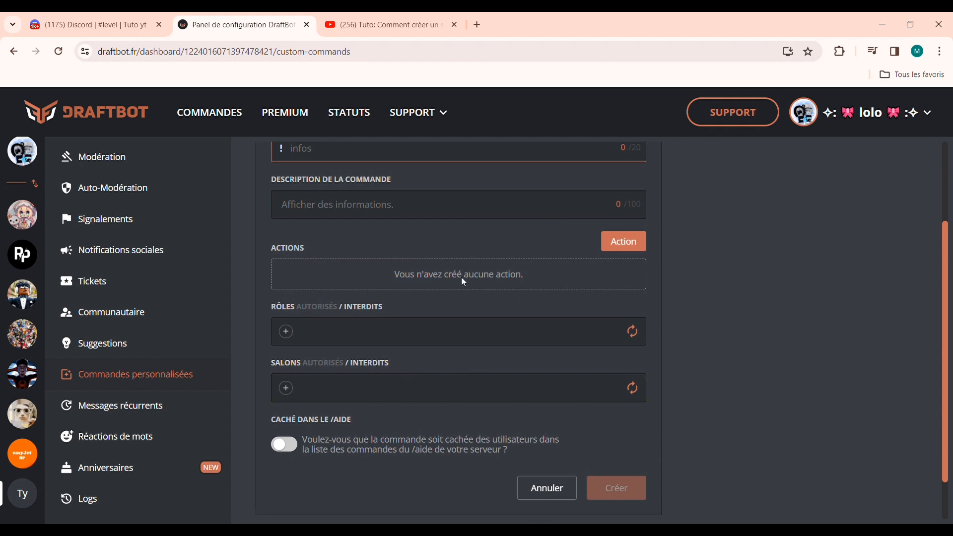
pyautogui.click(411, 153)
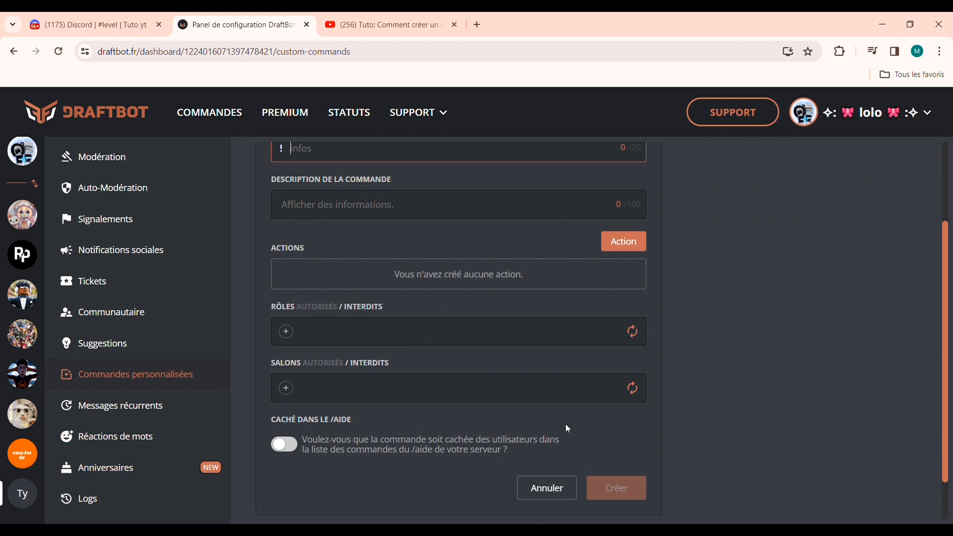
pyautogui.click(855, 368)
pyautogui.click(156, 417)
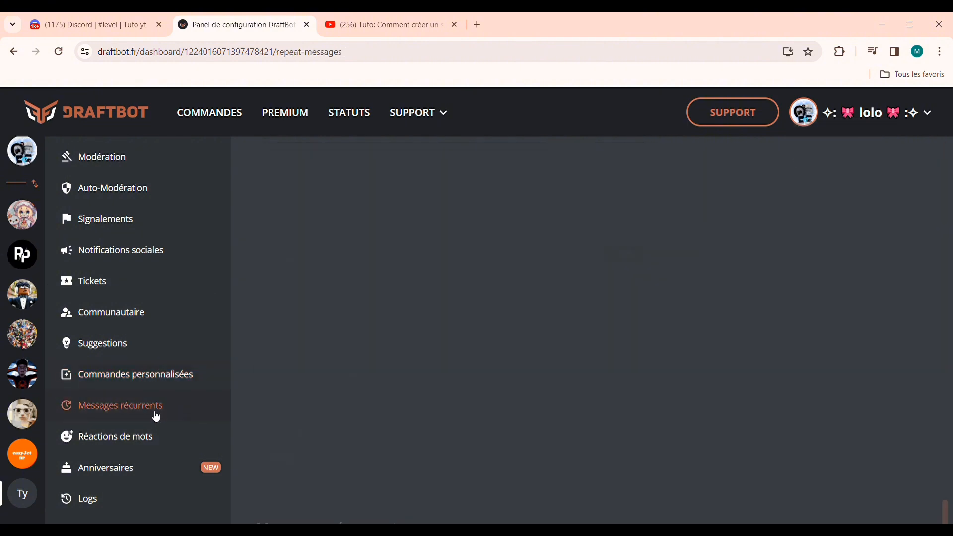
pyautogui.scroll(-2, 366, 367)
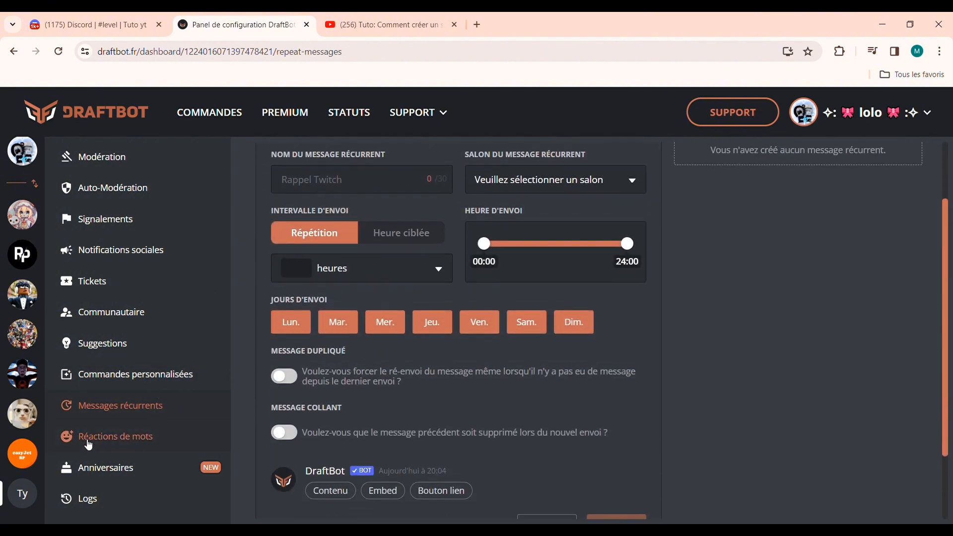
# View the Réactions de mots module, and send "hey" in the discussion channel in Discord to test its reaction
pyautogui.click(89, 444)
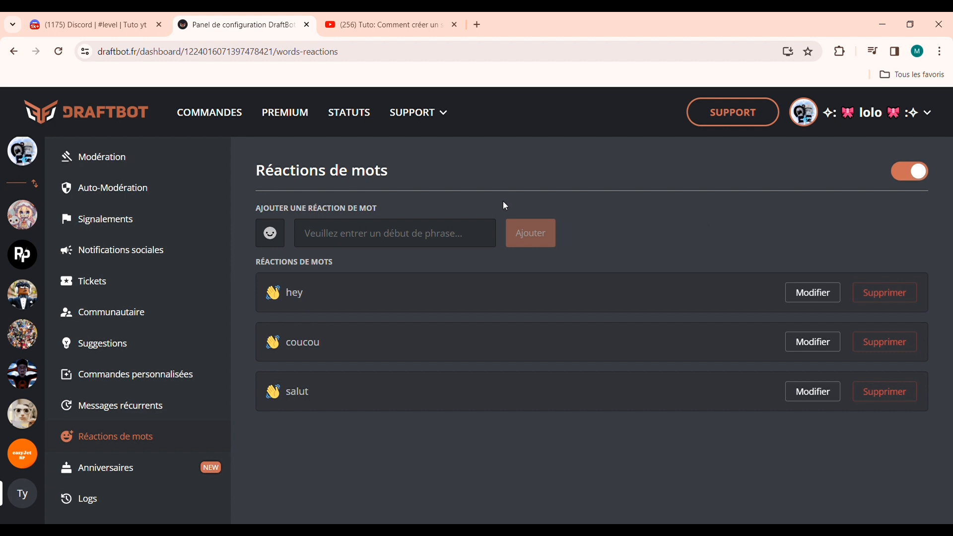
pyautogui.click(57, 21)
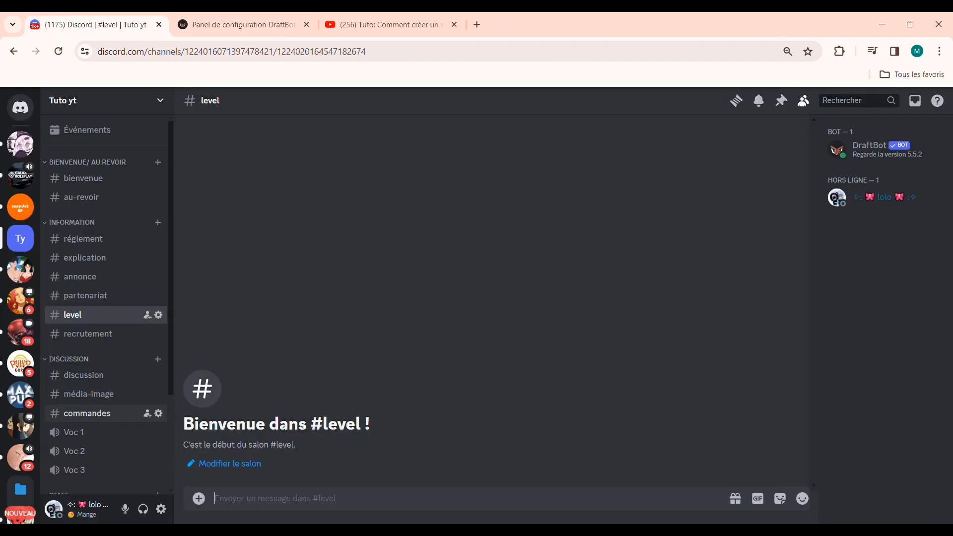
pyautogui.click(109, 381)
pyautogui.write('hey')
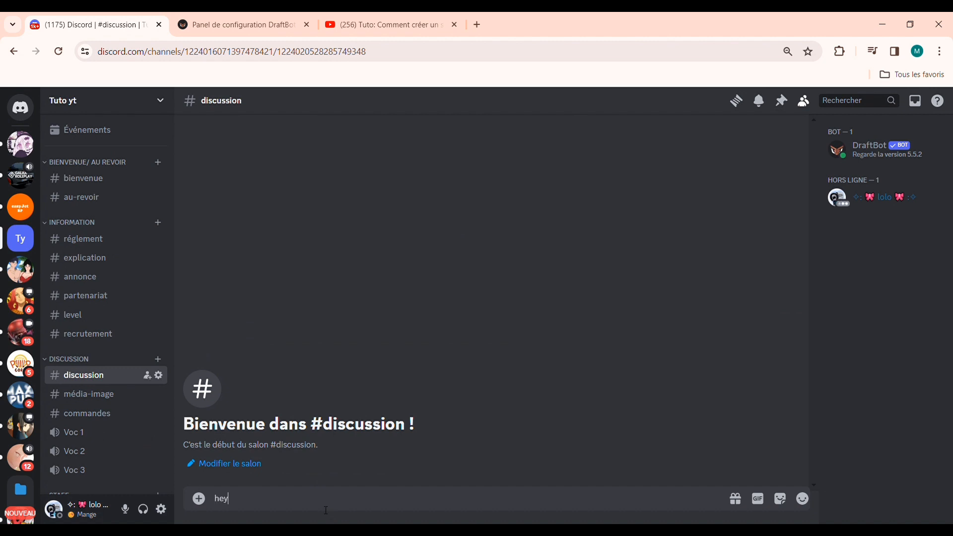
pyautogui.press('Return')
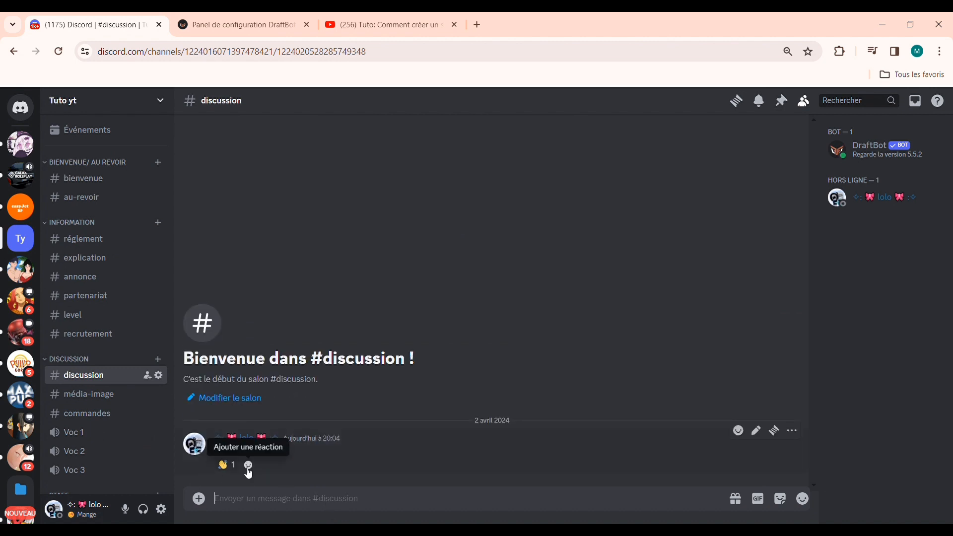
pyautogui.moveTo(230, 464)
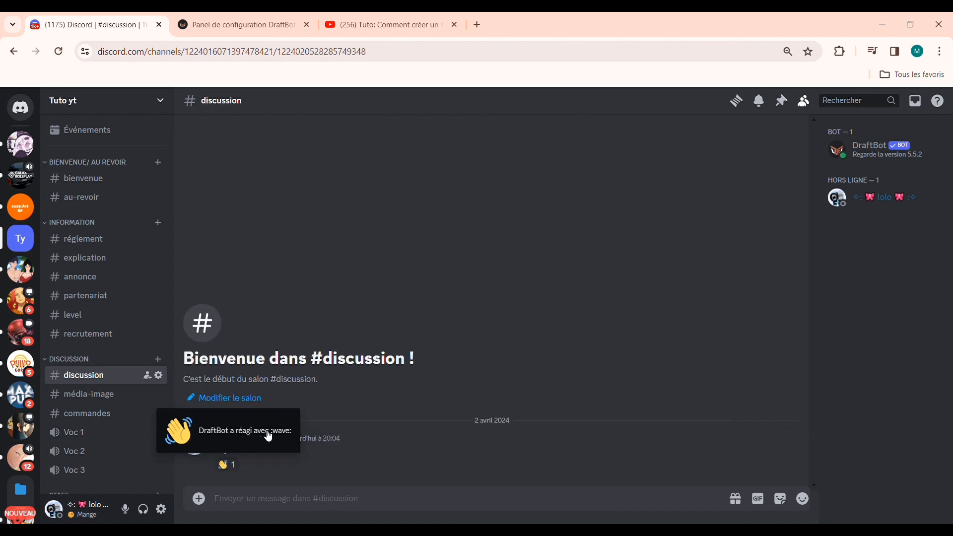
# In the DraftBot panel, add a word reaction for "Joyeux anniversaire" with the partying face emoji and save it
pyautogui.click(243, 15)
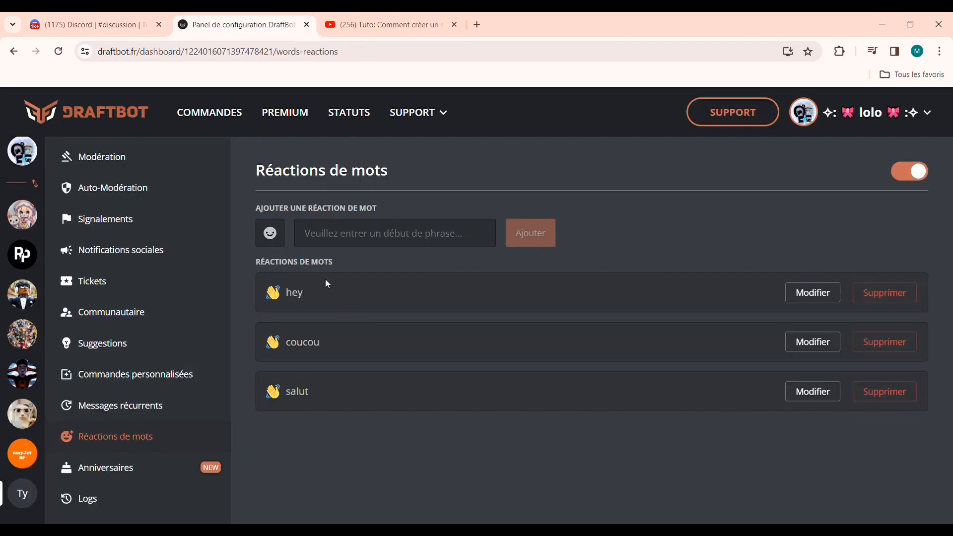
pyautogui.click(359, 245)
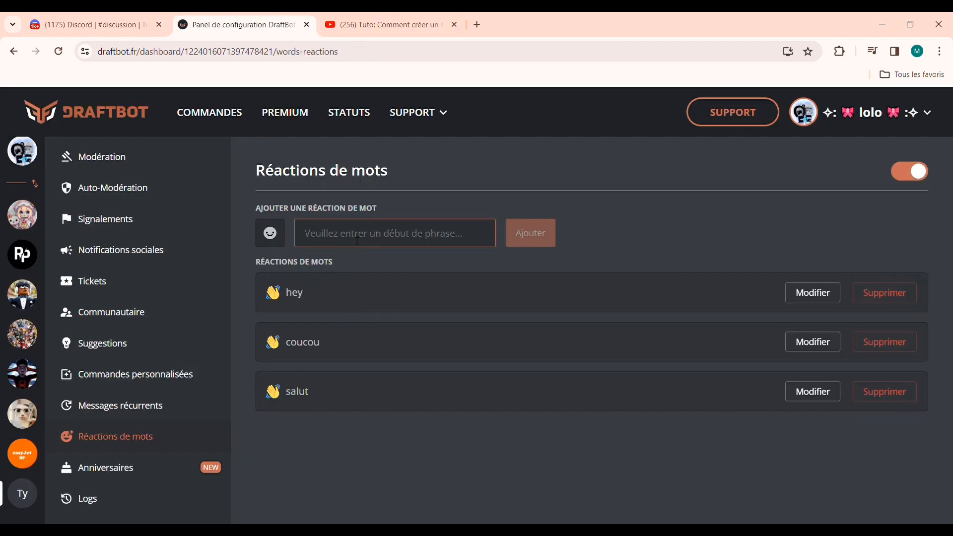
pyautogui.write('A')
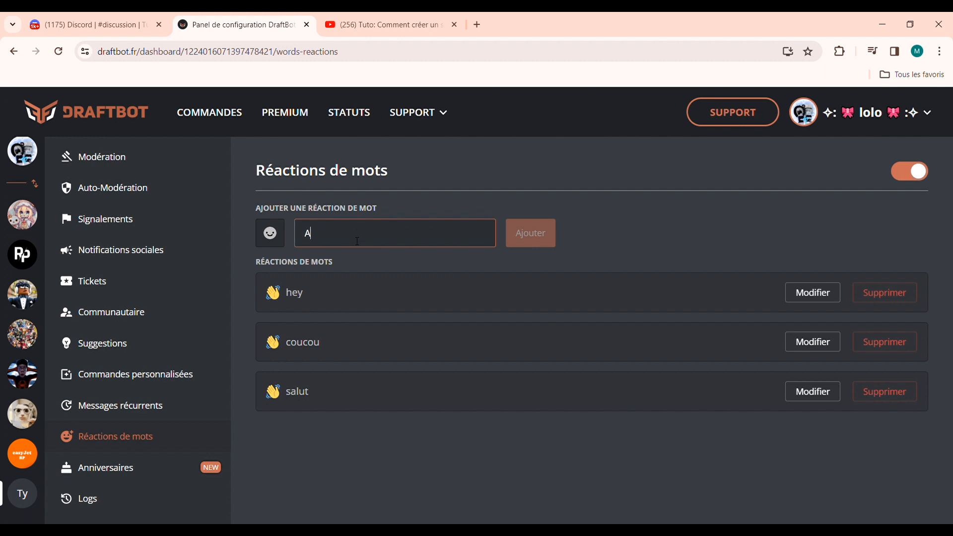
pyautogui.press('BackSpace')
pyautogui.write('Joyeux anniversaire')
pyautogui.click(281, 241)
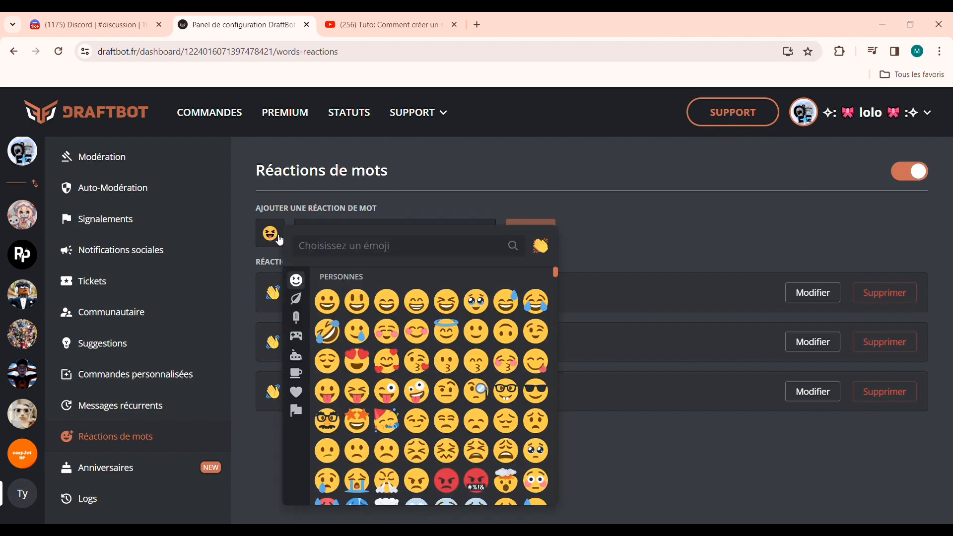
pyautogui.scroll(-2, 417, 372)
pyautogui.click(387, 338)
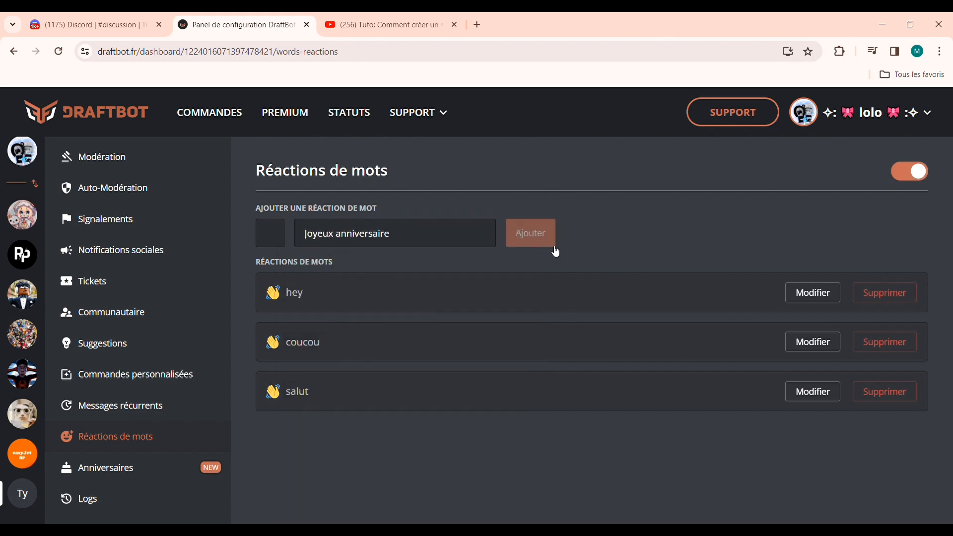
pyautogui.click(527, 235)
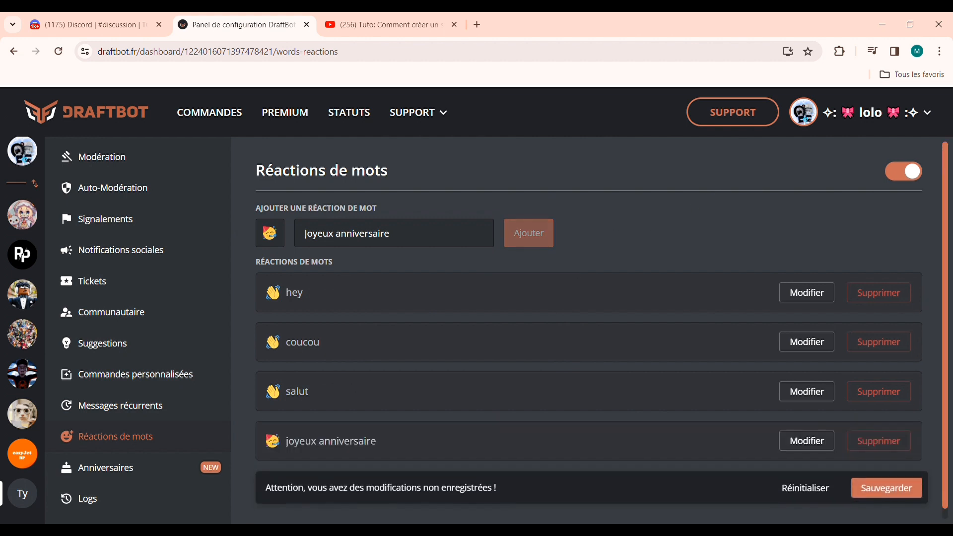
pyautogui.click(912, 491)
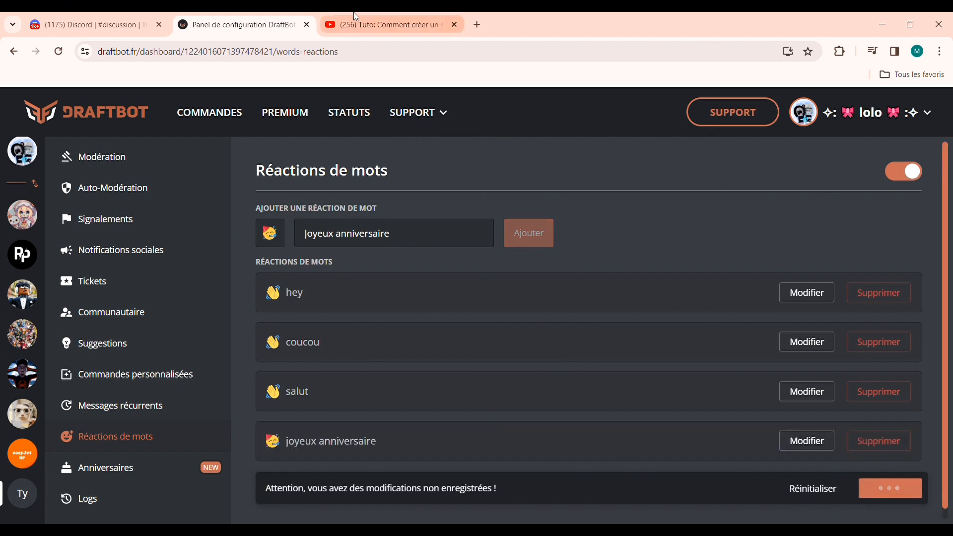
# Switch to Discord and send "Joyeux anniversaire" in the discussion channel to test the new word reaction
pyautogui.click(94, 24)
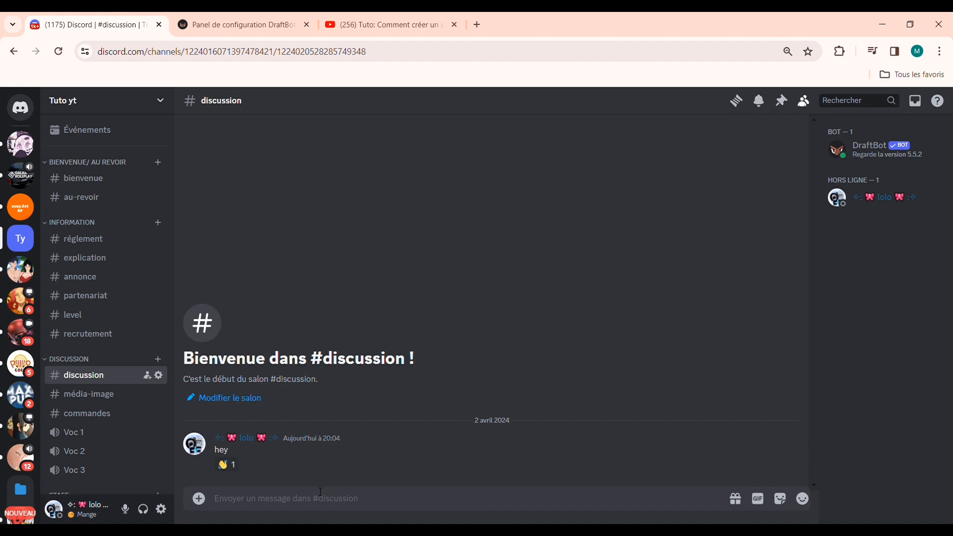
pyautogui.write('Joyeux anni')
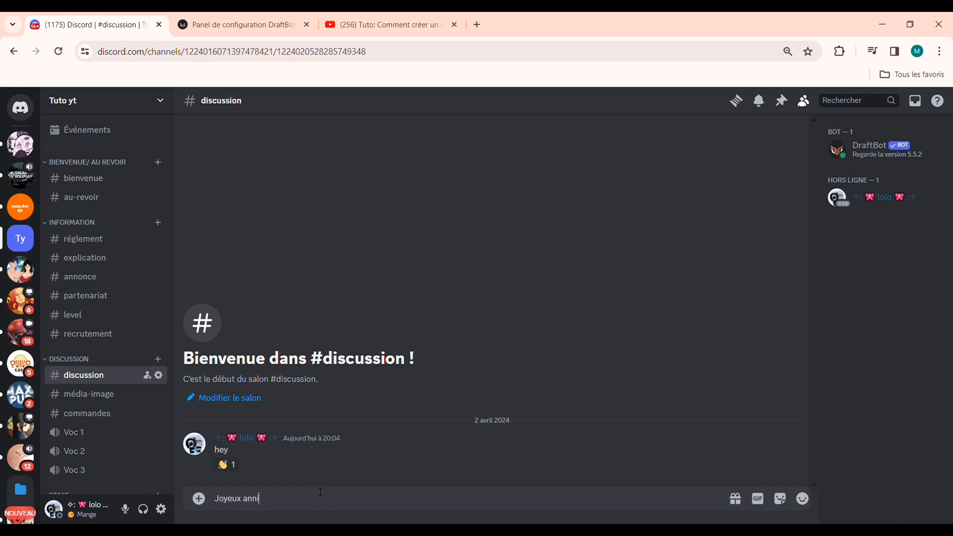
pyautogui.write('versaire')
pyautogui.press('Return')
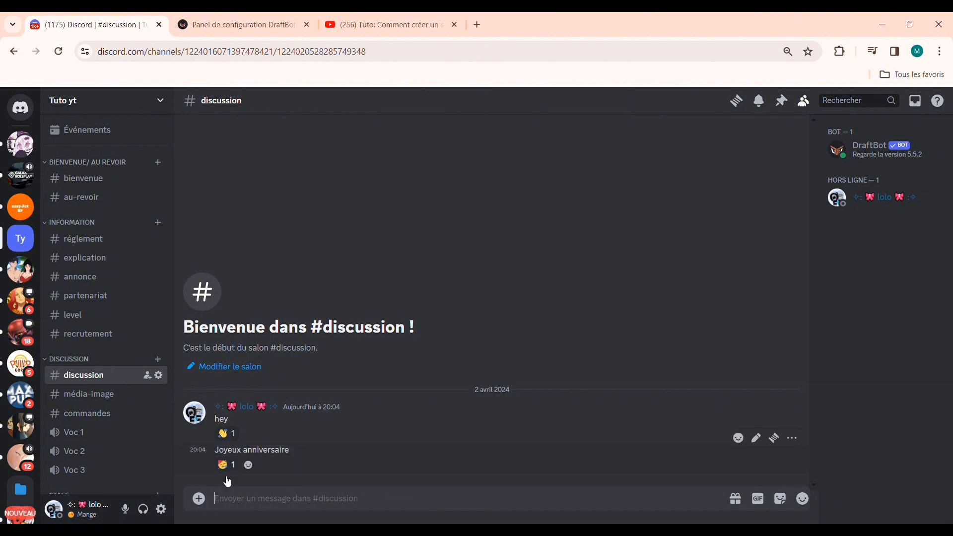
pyautogui.moveTo(230, 465)
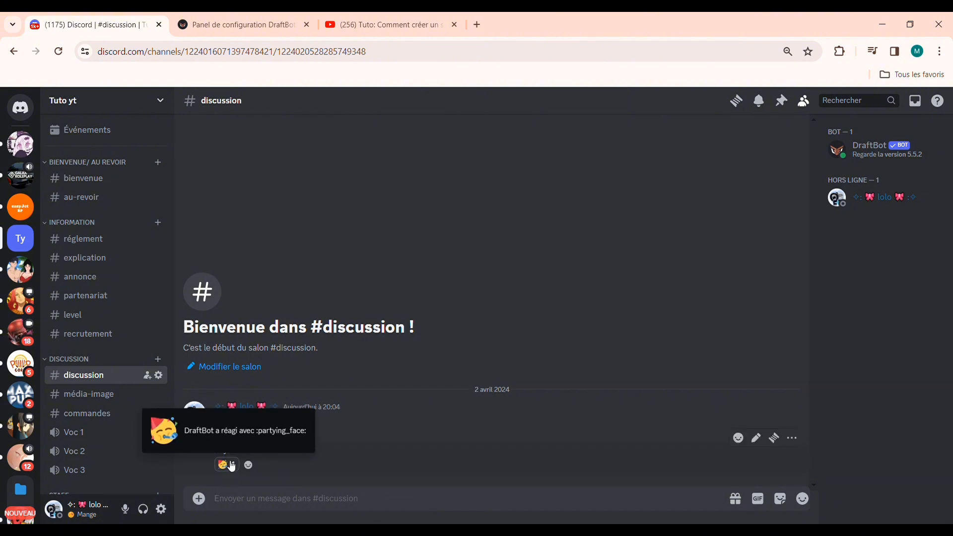
# Return to the DraftBot panel and look over the Anniversaires module's mode, announcement, temporary role and gift settings
pyautogui.click(264, 21)
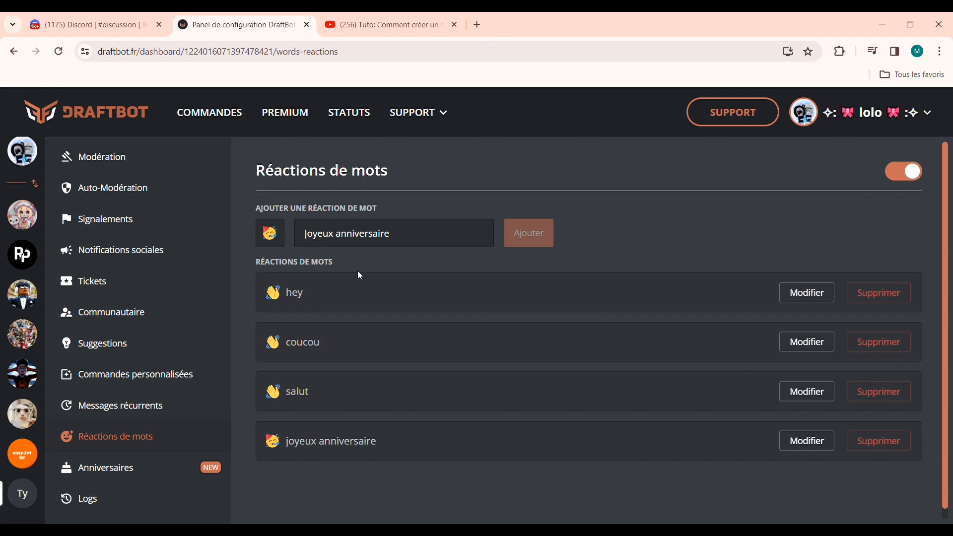
pyautogui.click(164, 469)
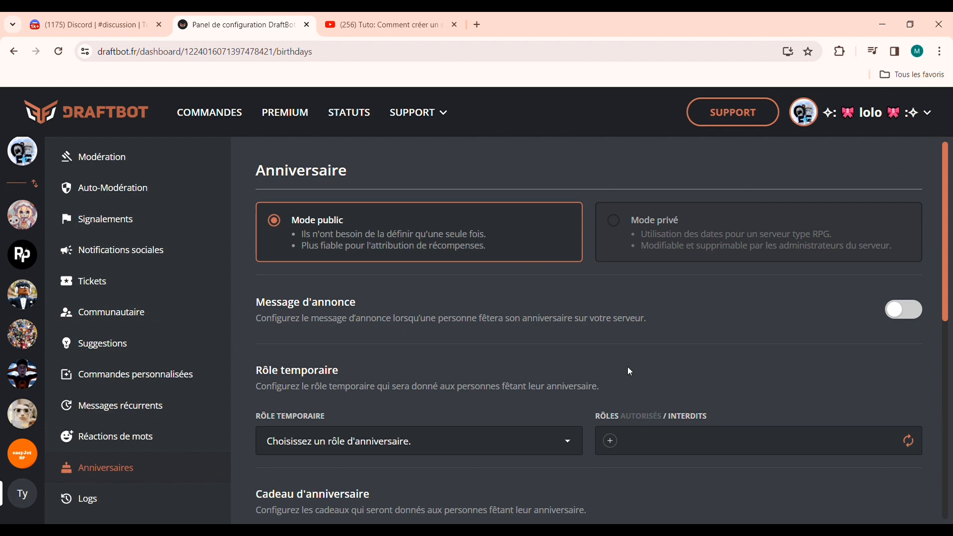
pyautogui.scroll(-3, 629, 370)
pyautogui.scroll(3, 300, 248)
pyautogui.scroll(-2, 390, 269)
pyautogui.click(89, 21)
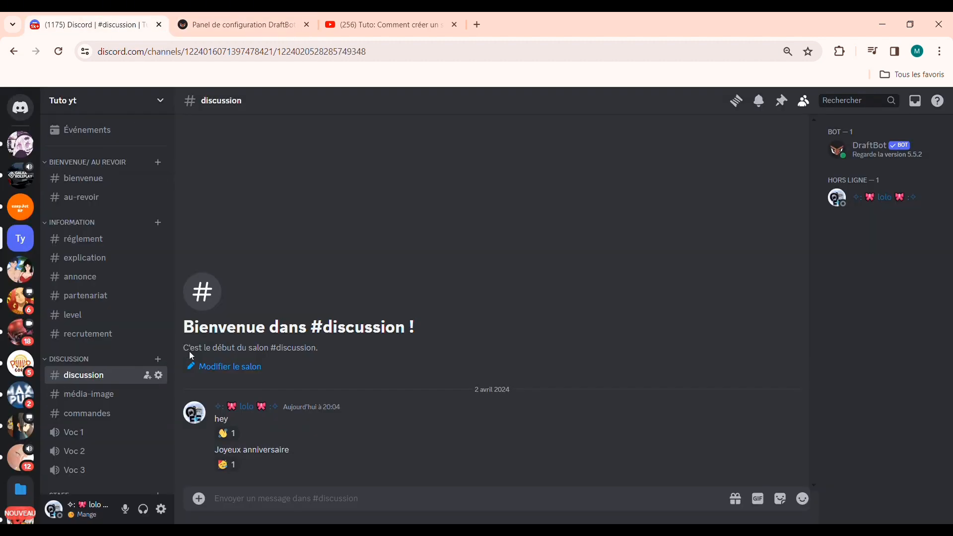
pyautogui.click(239, 19)
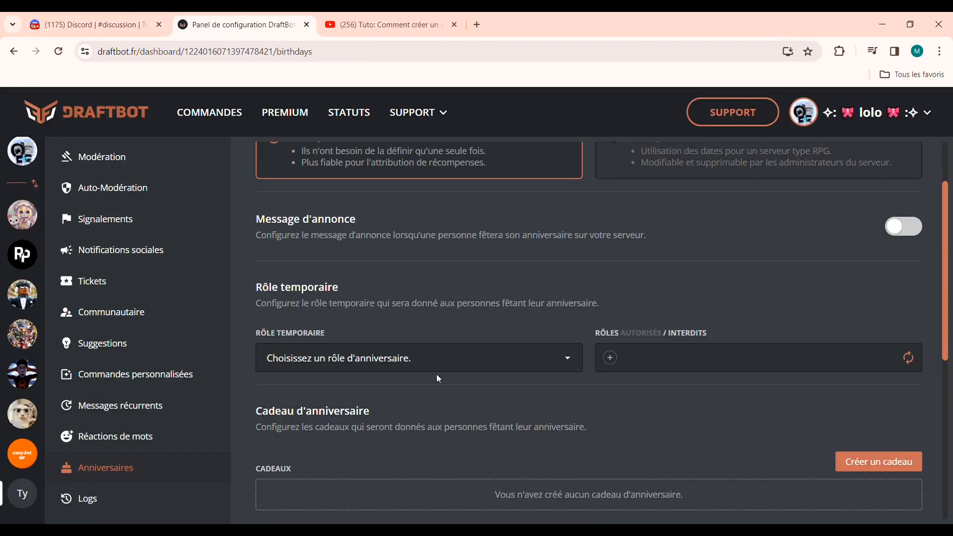
pyautogui.scroll(2, 431, 362)
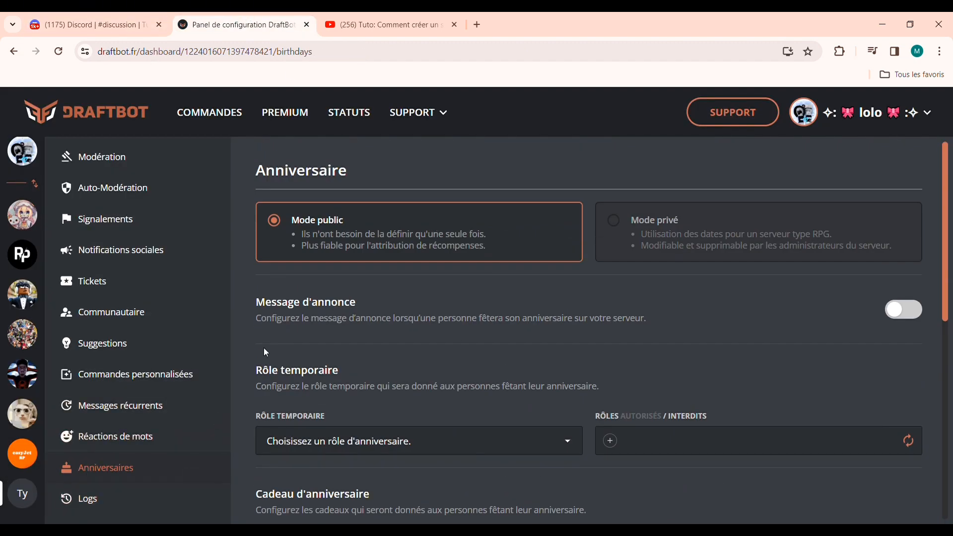
# Enable the birthday announcement message and set its channel to discussion
pyautogui.moveTo(300, 327); pyautogui.dragTo(903, 345)
pyautogui.click(909, 310)
pyautogui.scroll(-2, 510, 437)
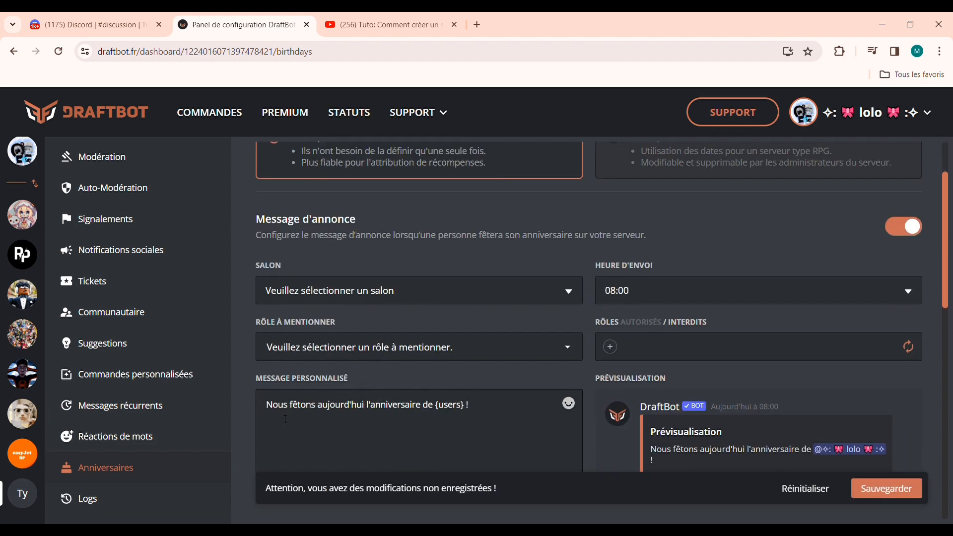
pyautogui.click(336, 290)
pyautogui.scroll(-3, 319, 373)
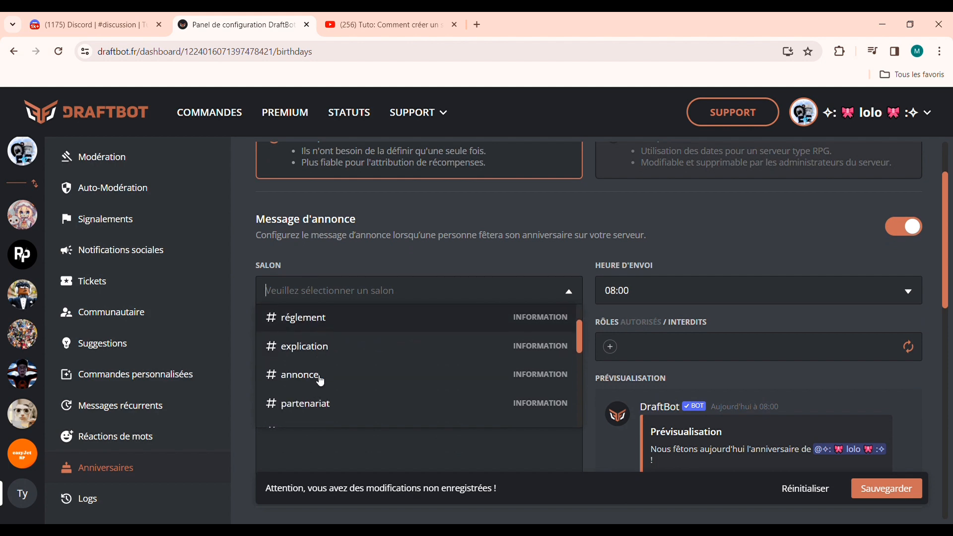
pyautogui.scroll(-3, 320, 368)
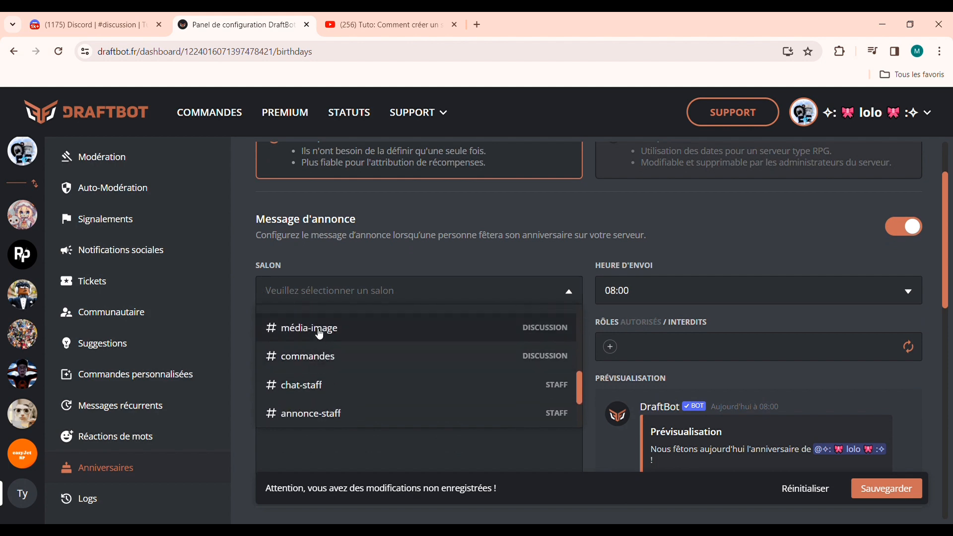
pyautogui.scroll(2, 319, 335)
pyautogui.click(319, 382)
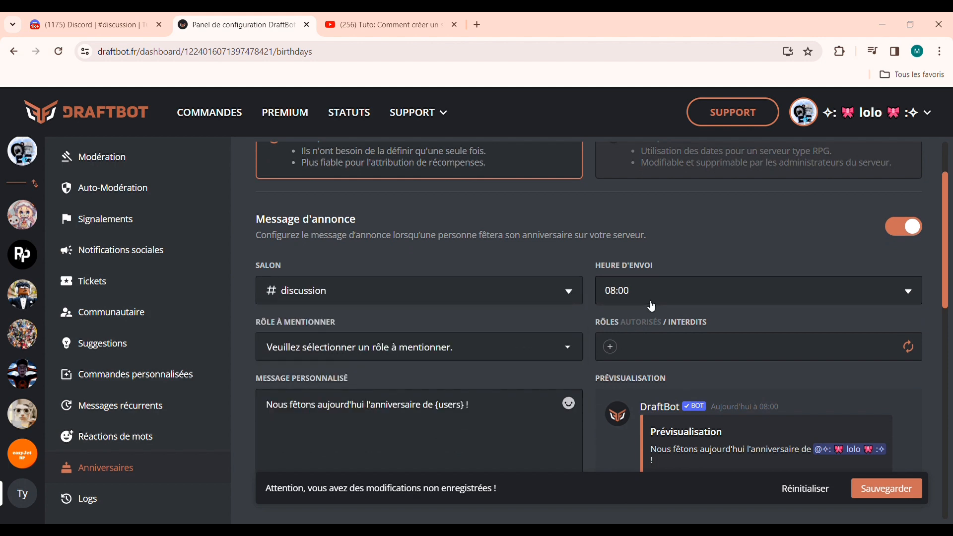
# Check the birthday announcement's sending time options and set everyone as the role to mention
pyautogui.click(650, 302)
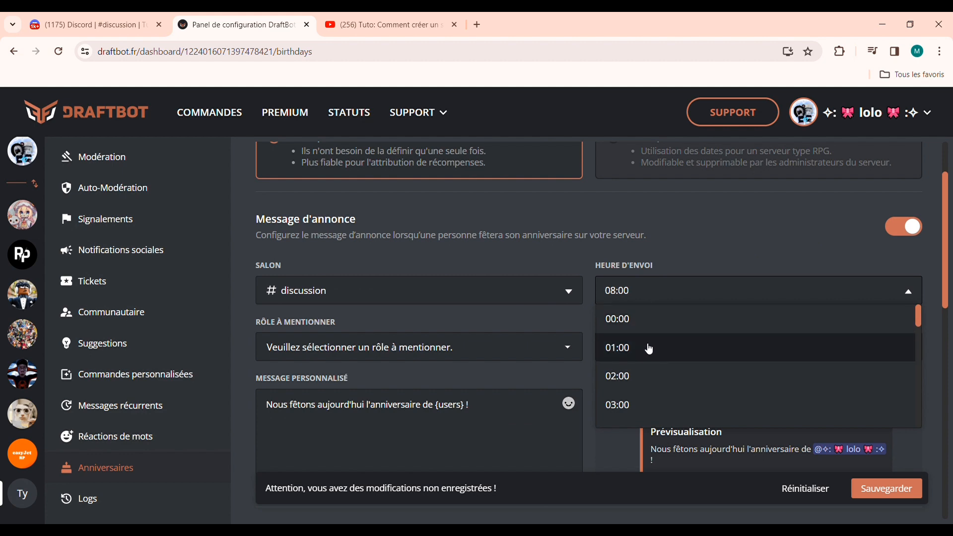
pyautogui.click(660, 229)
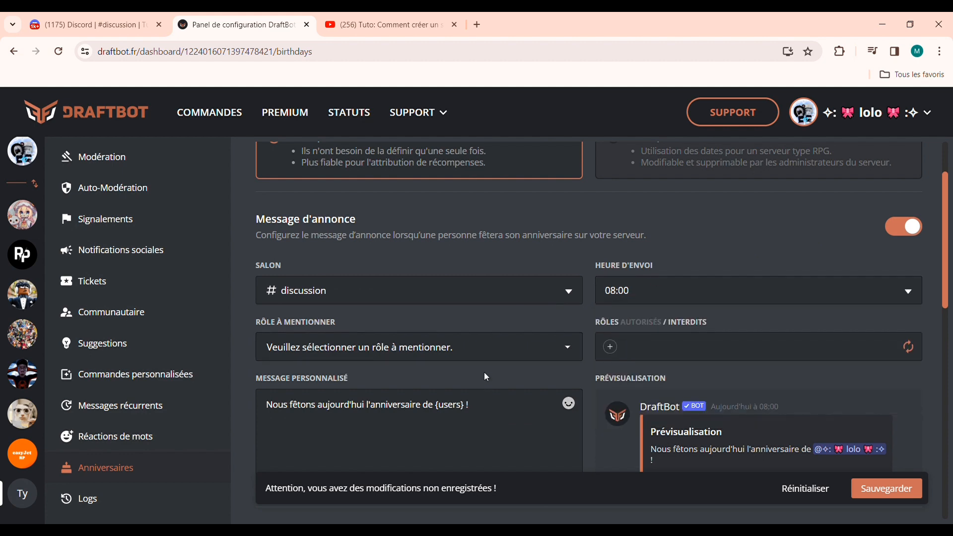
pyautogui.click(490, 345)
pyautogui.click(390, 309)
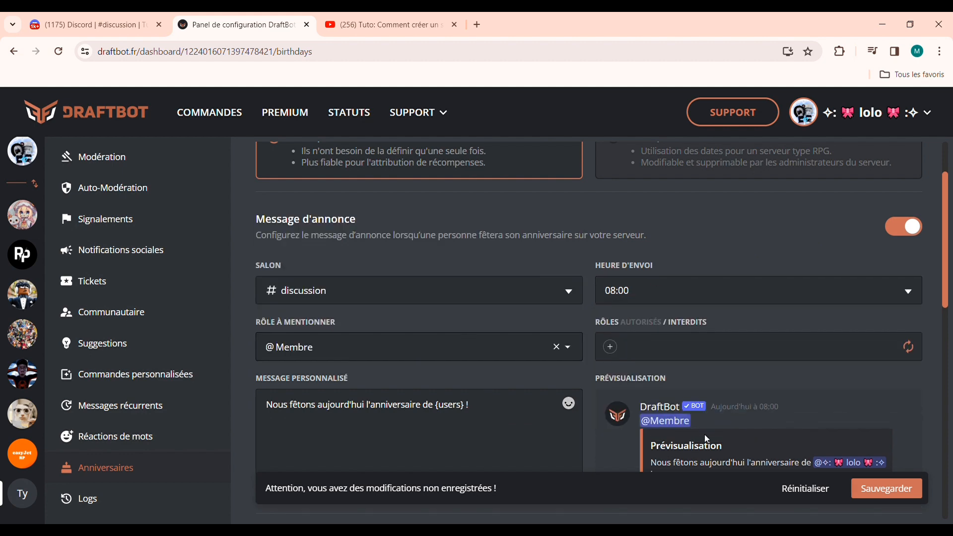
pyautogui.click(475, 357)
pyautogui.scroll(-4, 432, 273)
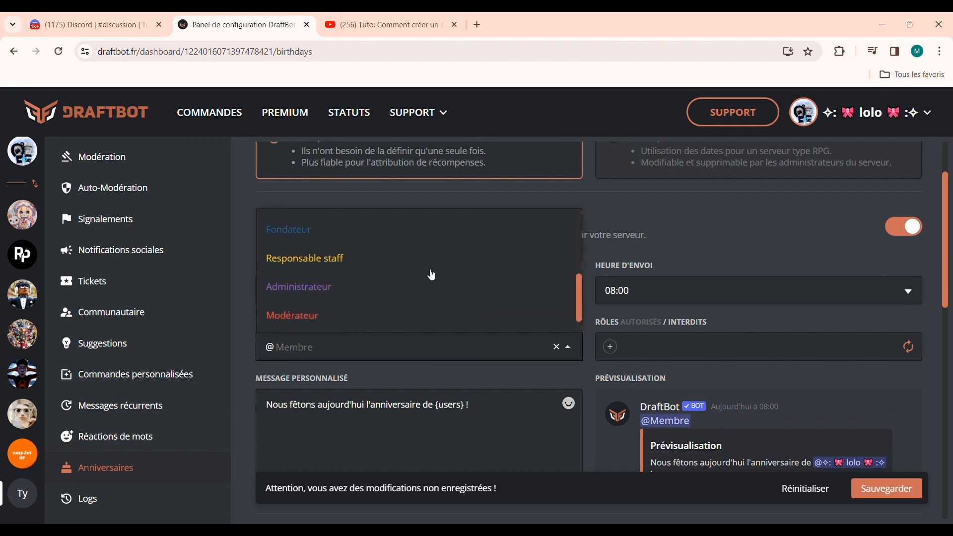
pyautogui.write('eve')
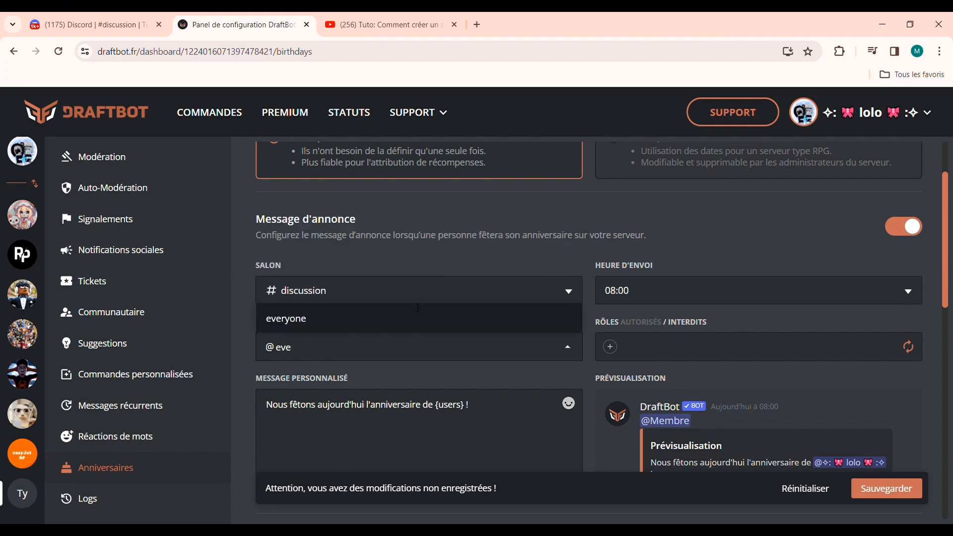
pyautogui.click(400, 316)
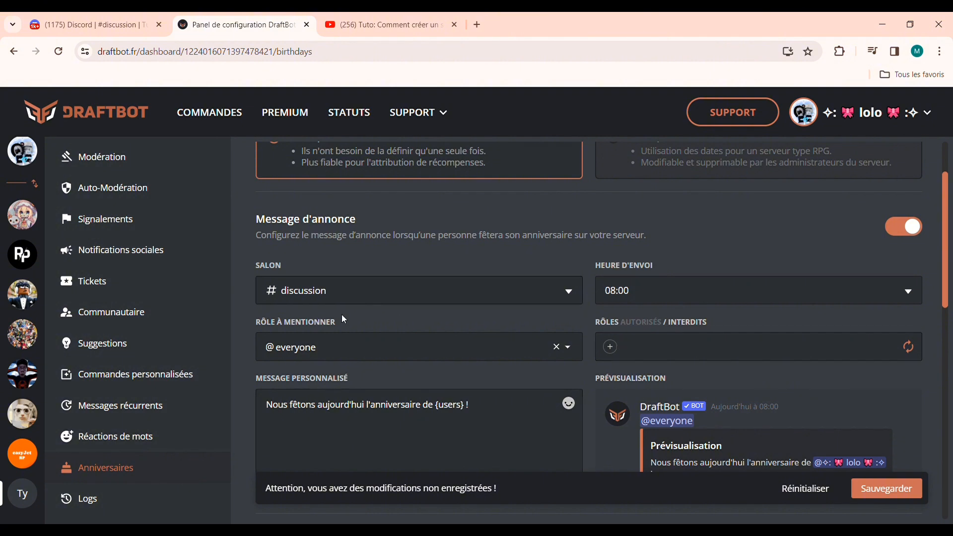
pyautogui.scroll(-1, 343, 319)
pyautogui.doubleClick(367, 323)
pyautogui.click(742, 430)
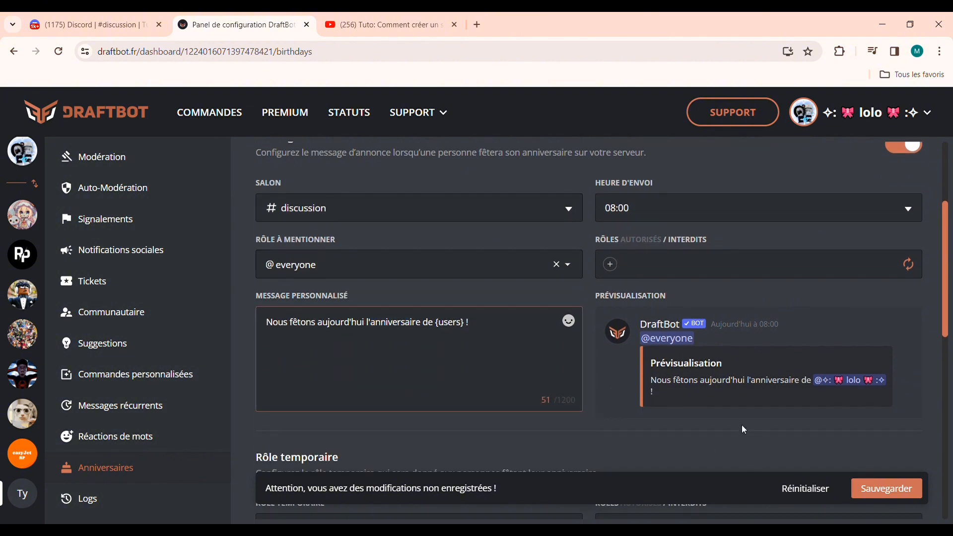
# Look through the roles offered as the temporary birthday role without choosing one
pyautogui.scroll(-5, 640, 365)
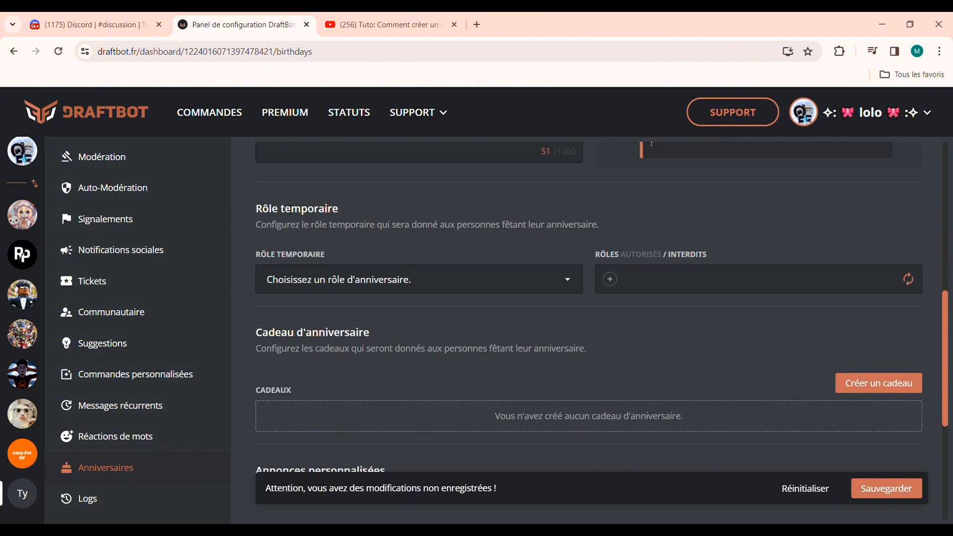
pyautogui.moveTo(288, 212); pyautogui.dragTo(454, 241)
pyautogui.click(377, 280)
pyautogui.scroll(-3, 314, 358)
pyautogui.scroll(-2, 314, 359)
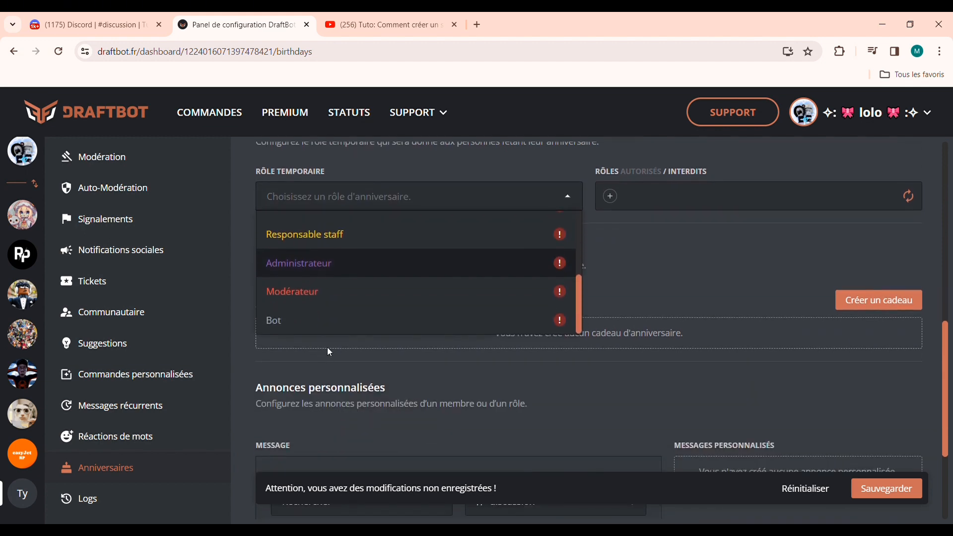
pyautogui.scroll(5, 351, 325)
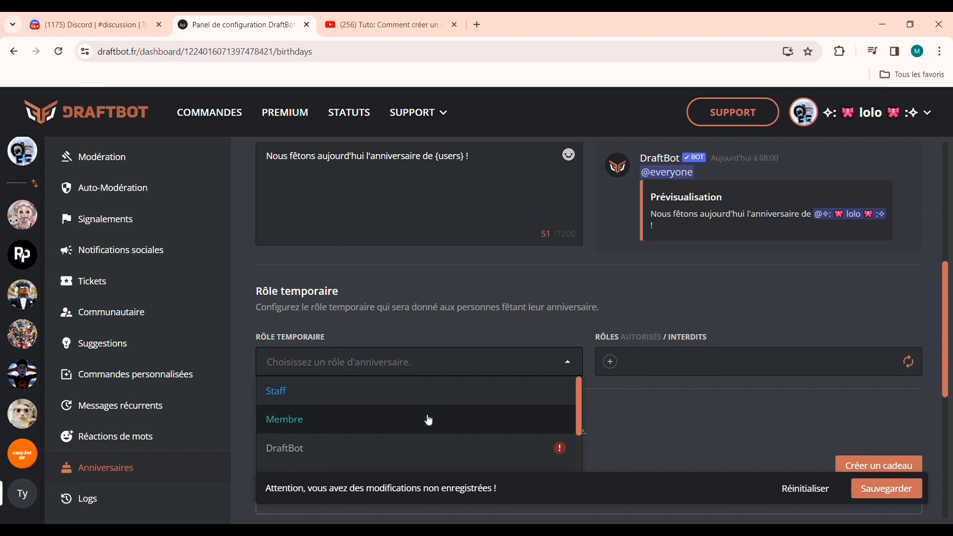
pyautogui.scroll(-4, 425, 412)
pyautogui.scroll(-1, 445, 446)
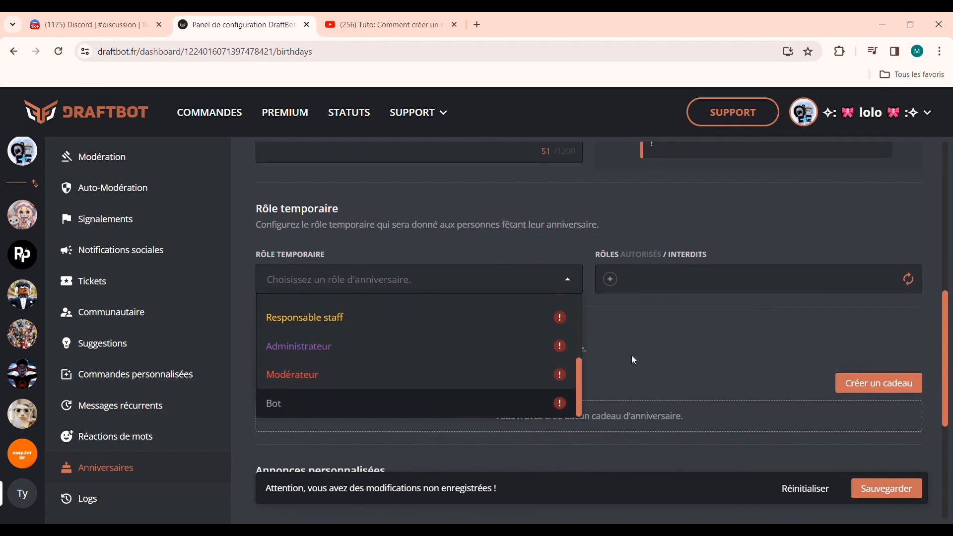
pyautogui.click(631, 356)
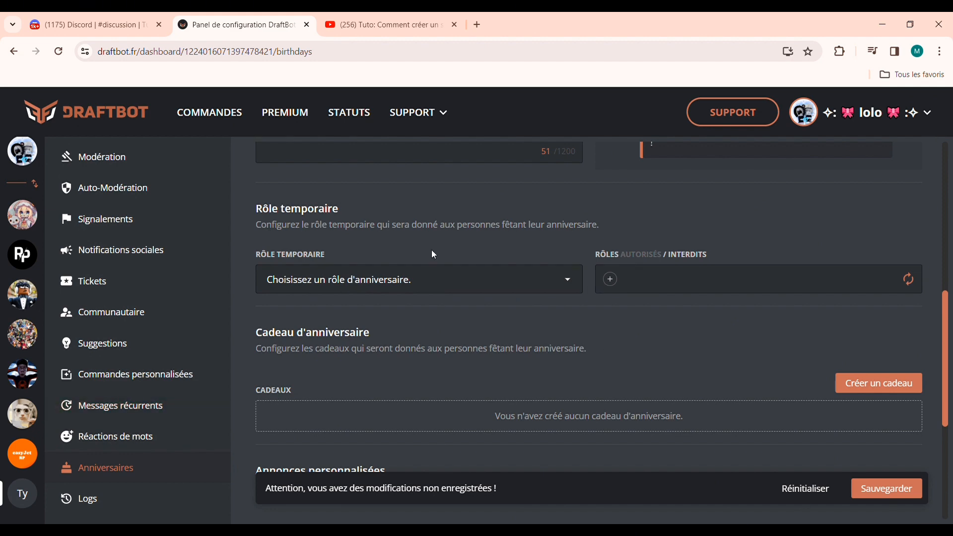
pyautogui.click(432, 280)
pyautogui.scroll(-2, 370, 328)
pyautogui.scroll(-2, 362, 316)
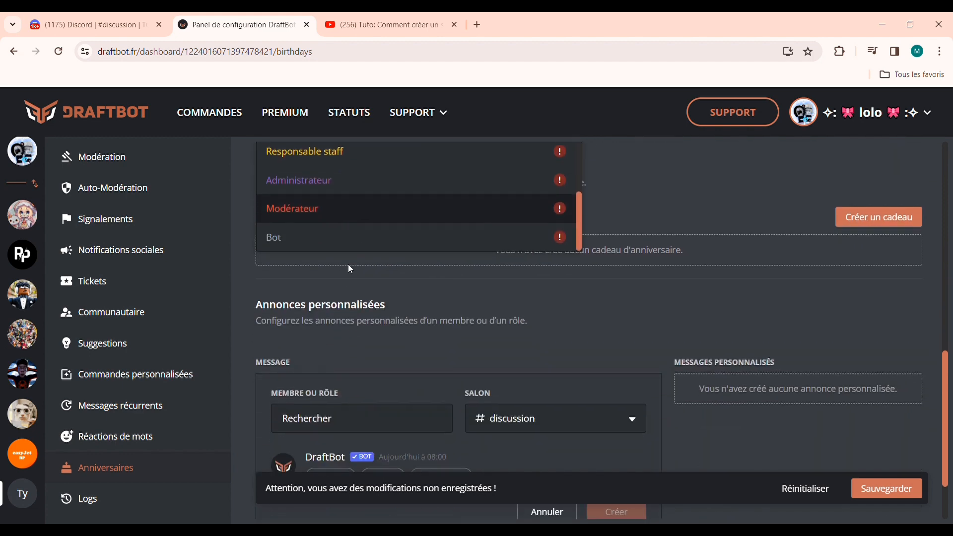
pyautogui.scroll(3, 379, 245)
pyautogui.scroll(4, 755, 424)
pyautogui.click(771, 385)
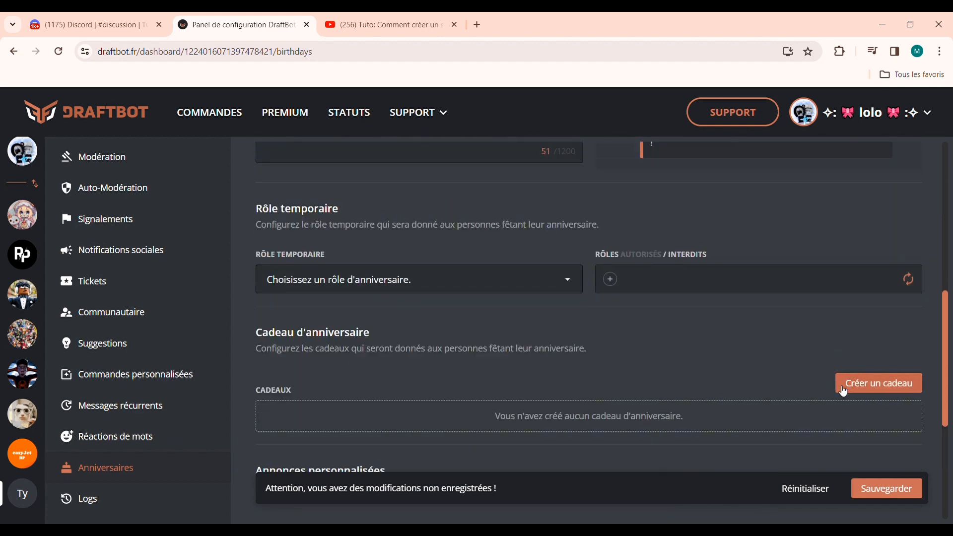
# Start creating a birthday gift and explore its types, including the custom gift and money options
pyautogui.click(858, 390)
pyautogui.click(491, 326)
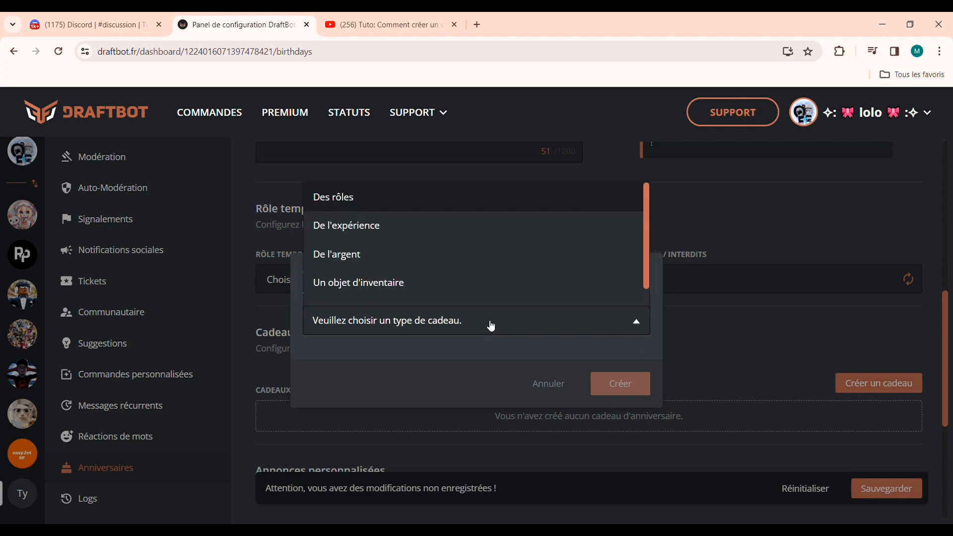
pyautogui.scroll(-2, 481, 249)
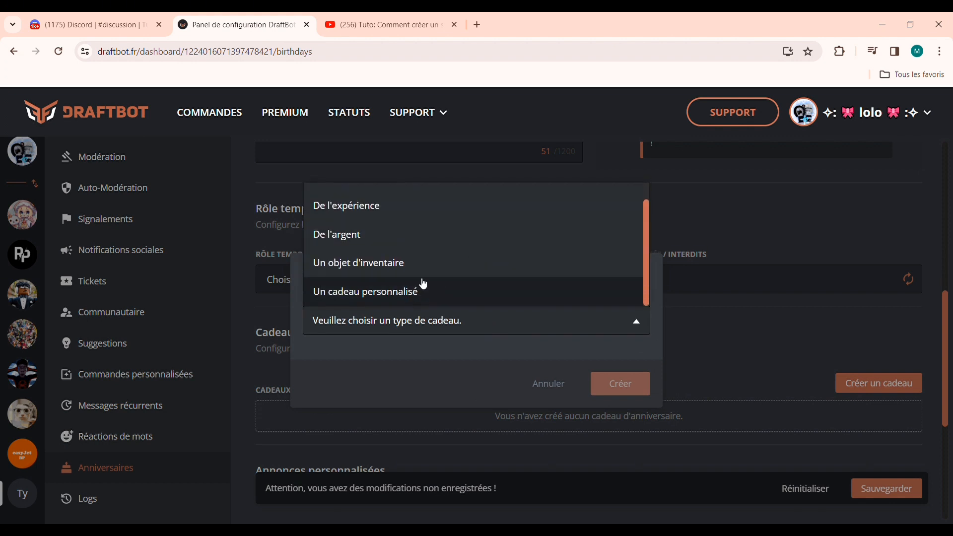
pyautogui.scroll(1, 423, 282)
pyautogui.scroll(-1, 417, 294)
pyautogui.click(417, 293)
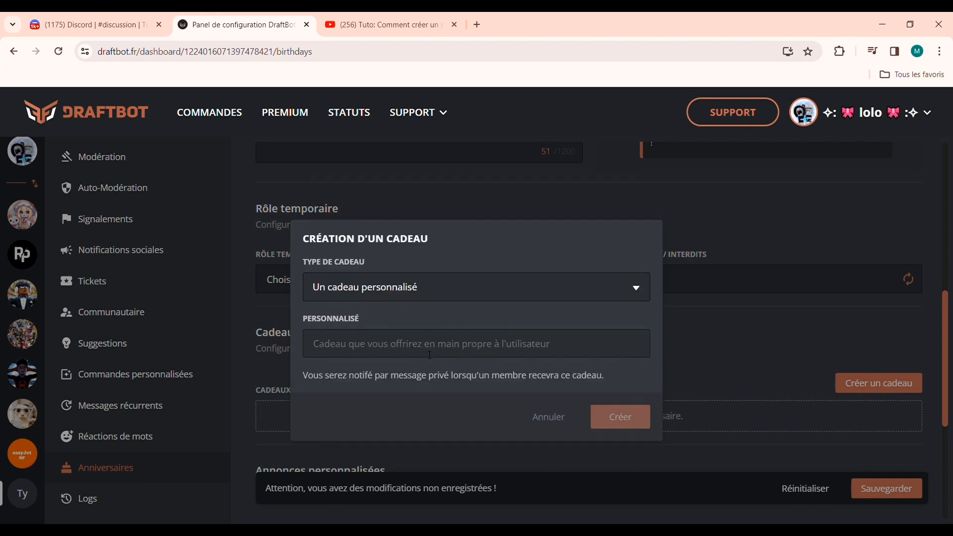
pyautogui.click(434, 342)
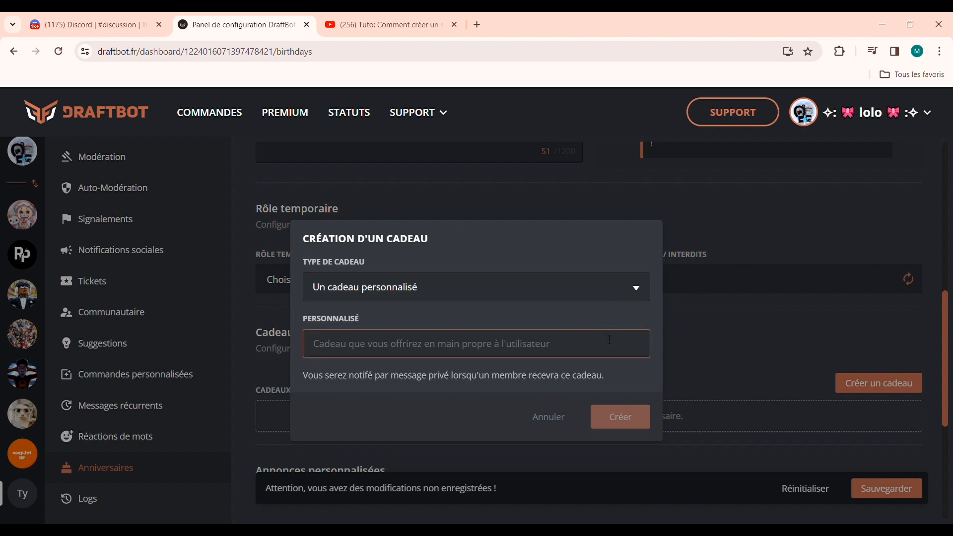
pyautogui.click(609, 297)
pyautogui.click(375, 345)
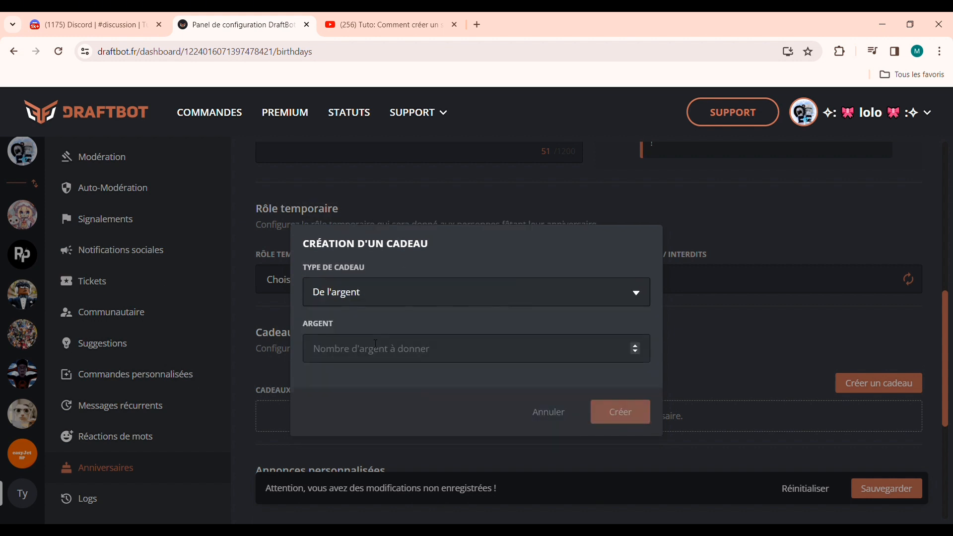
# Change the gift type to experience, set the amount to 1000 and create the gift
pyautogui.click(378, 292)
pyautogui.click(378, 327)
pyautogui.click(388, 349)
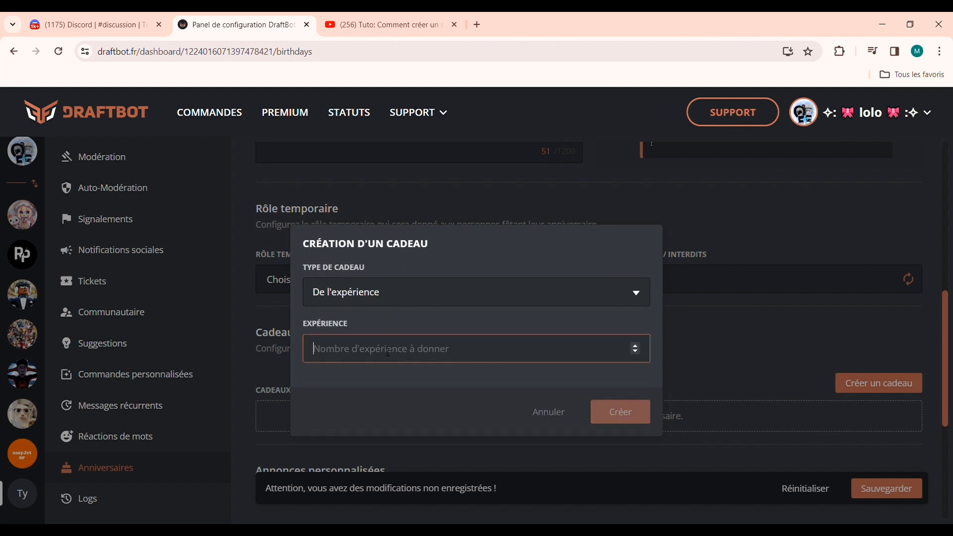
pyautogui.write('1000')
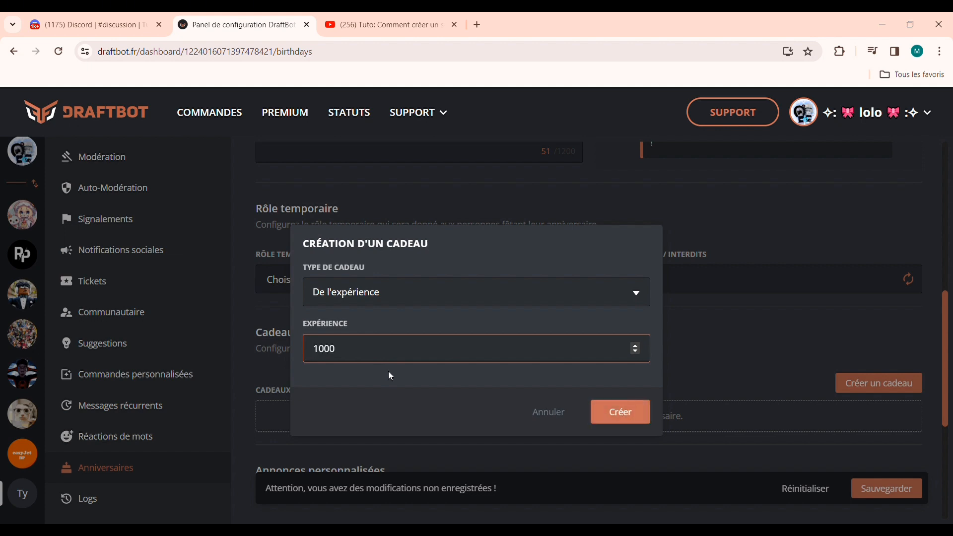
pyautogui.click(612, 420)
# Look over the personalised announcements section and save the Anniversaires module's changes
pyautogui.scroll(-3, 766, 362)
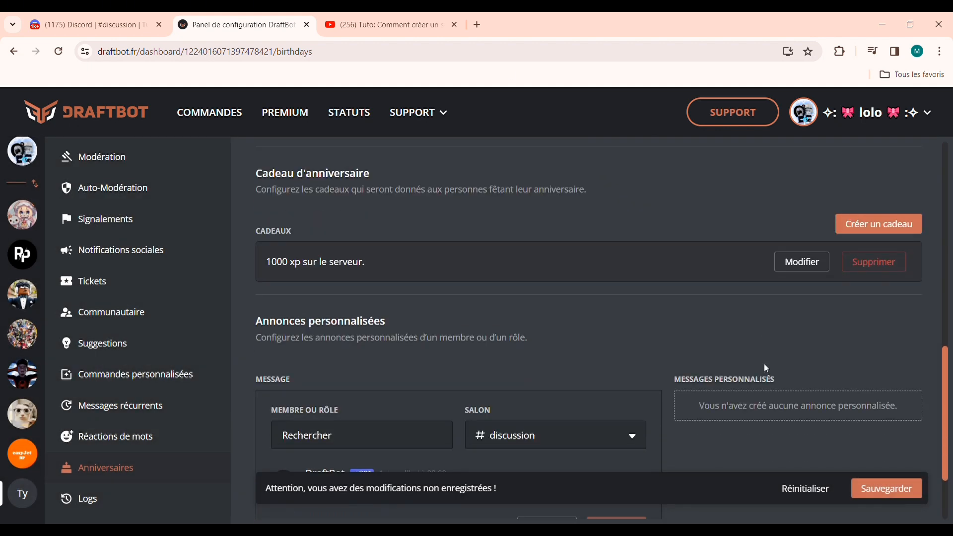
pyautogui.scroll(-2, 814, 397)
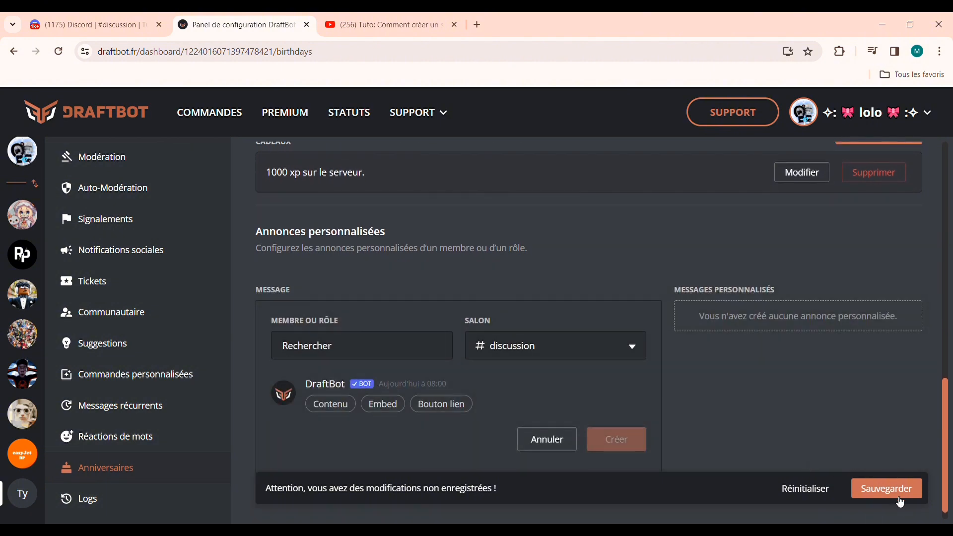
pyautogui.click(887, 488)
pyautogui.scroll(5, 710, 336)
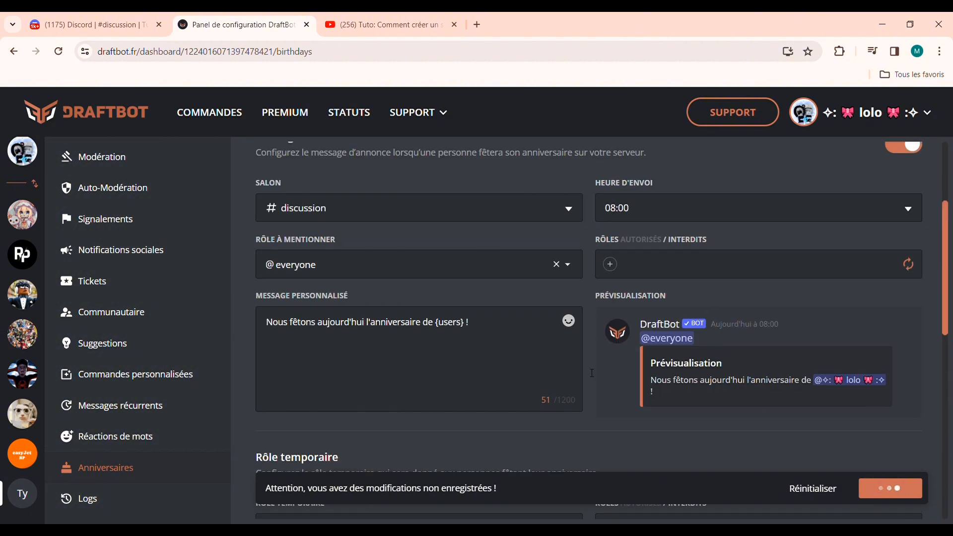
pyautogui.scroll(4, 654, 353)
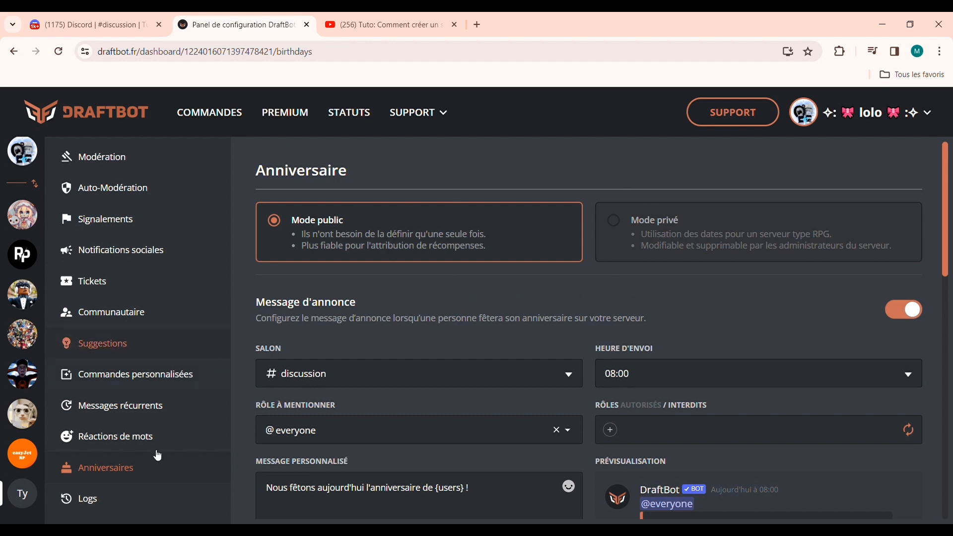
# View the Logs and Arrivées & départs modules, and return to the Anniversaires module
pyautogui.click(87, 499)
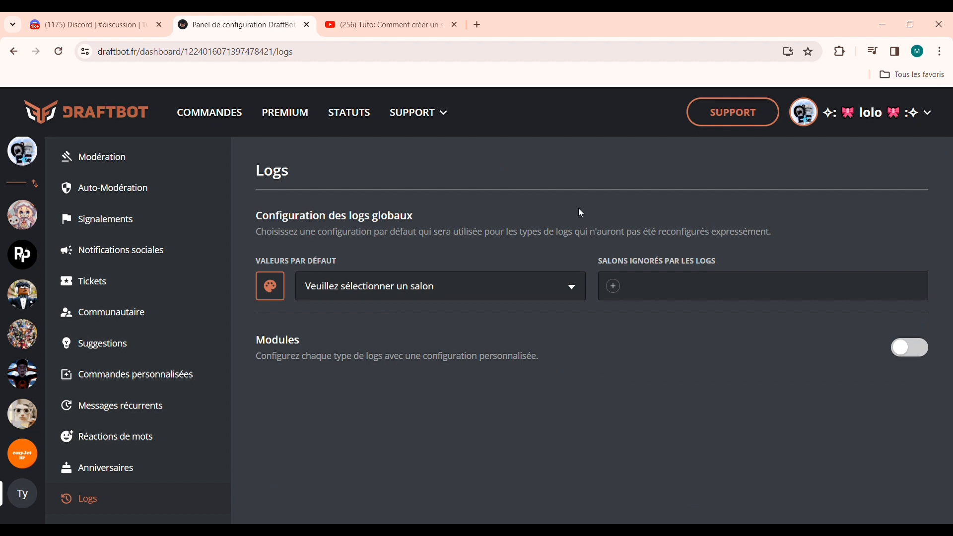
pyautogui.scroll(6, 145, 300)
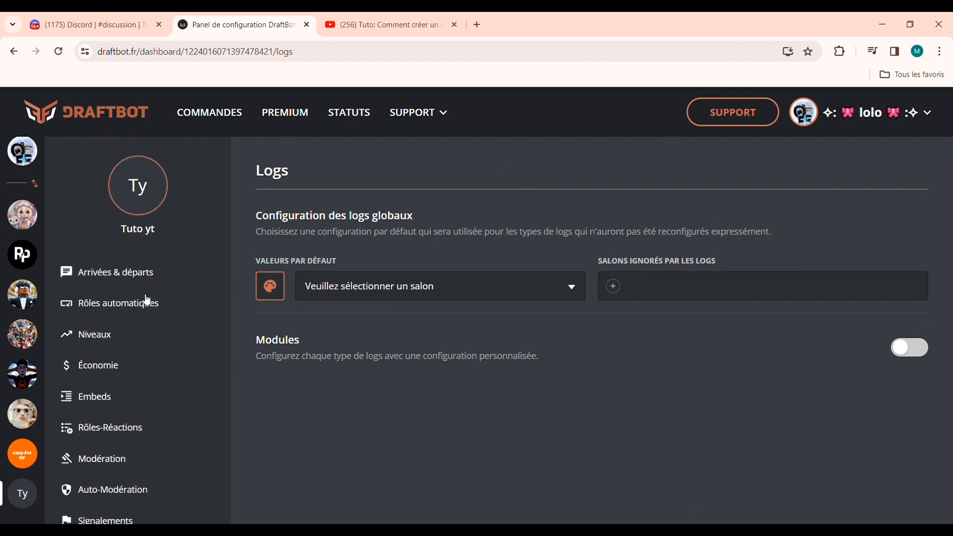
pyautogui.click(152, 274)
pyautogui.scroll(-2, 149, 313)
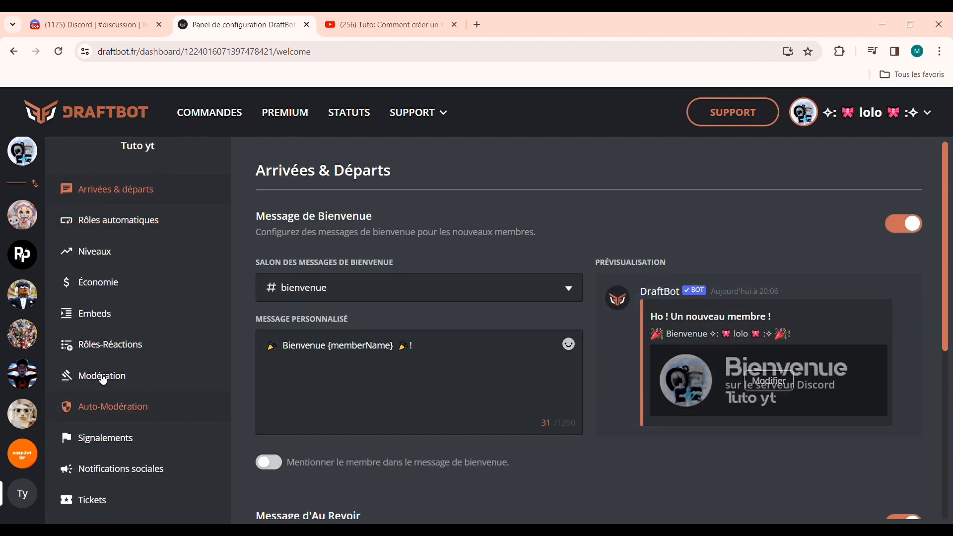
pyautogui.scroll(-4, 189, 501)
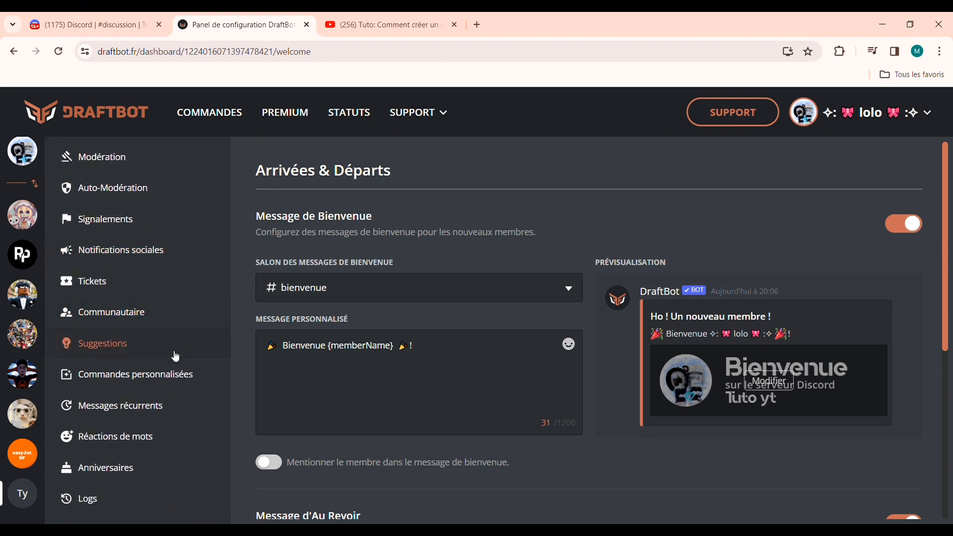
pyautogui.click(189, 471)
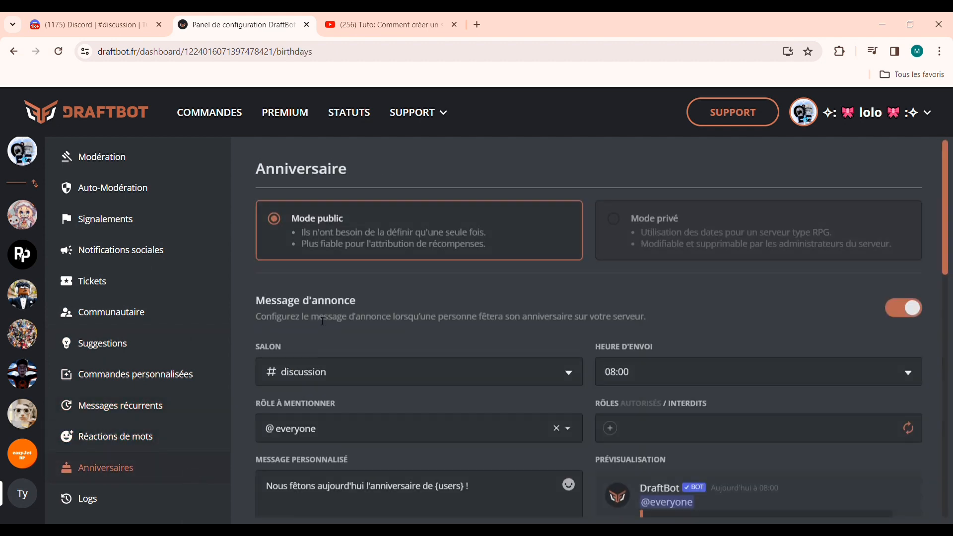
pyautogui.scroll(3, 144, 337)
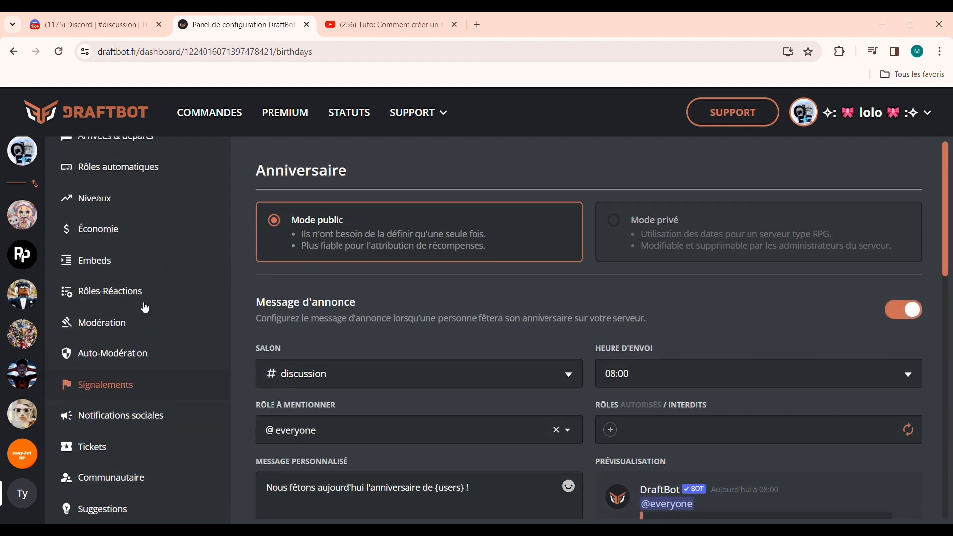
# Review the Arrivées & départs, Niveaux and Économie modules, examining the economy settings down to the shop configuration and the module list
pyautogui.scroll(3, 129, 323)
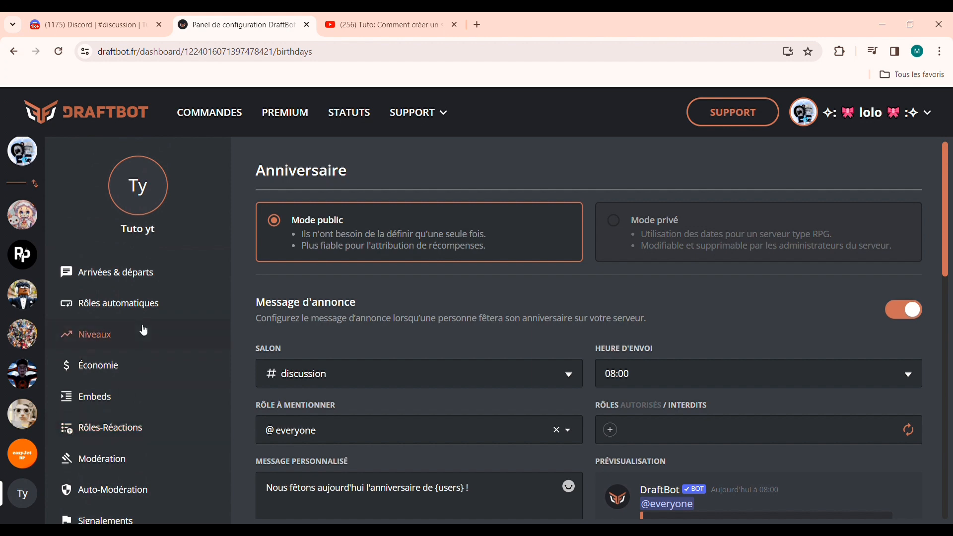
pyautogui.click(144, 278)
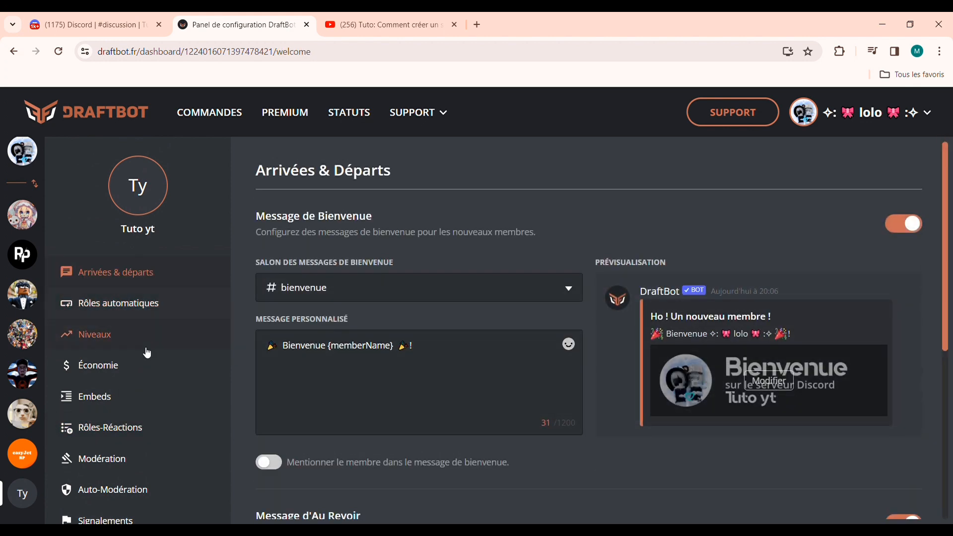
pyautogui.click(146, 348)
pyautogui.click(139, 365)
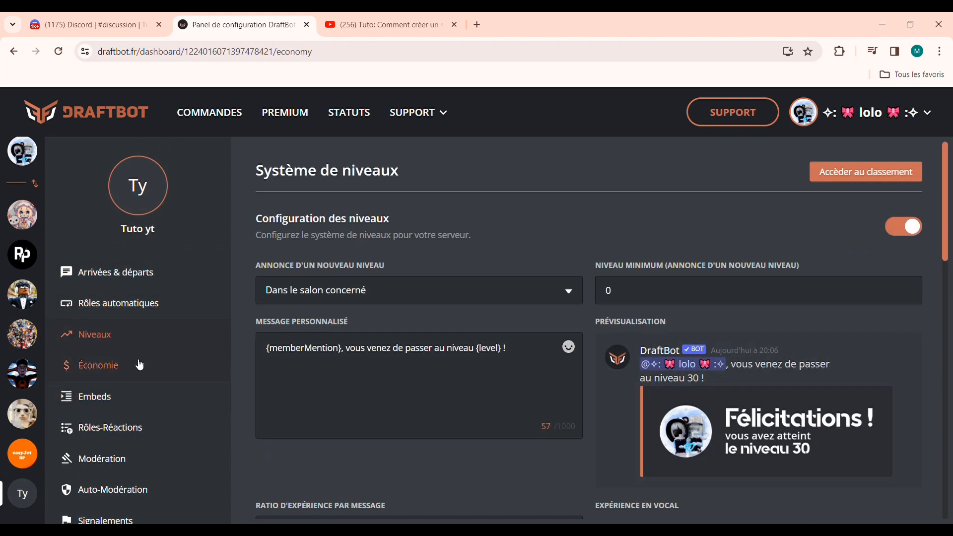
pyautogui.scroll(-5, 415, 420)
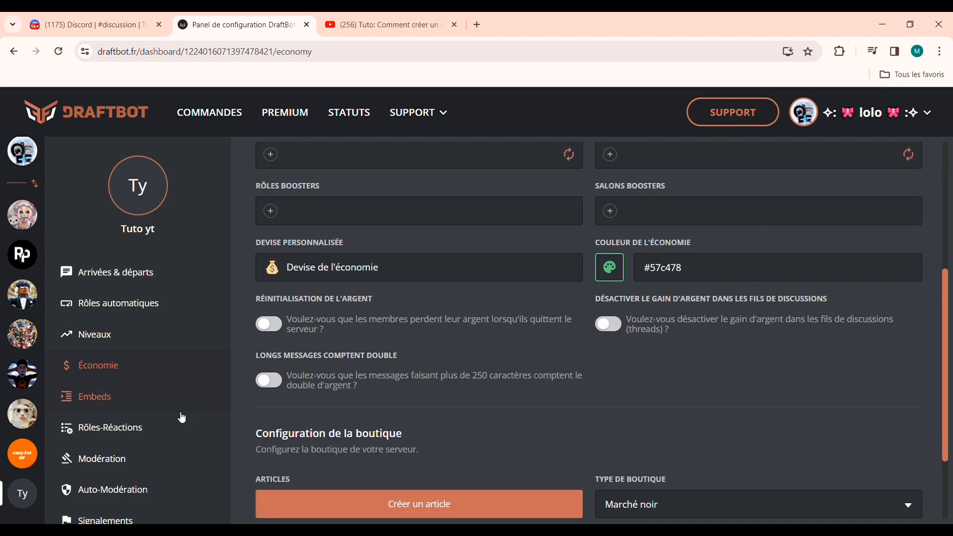
pyautogui.scroll(-6, 181, 417)
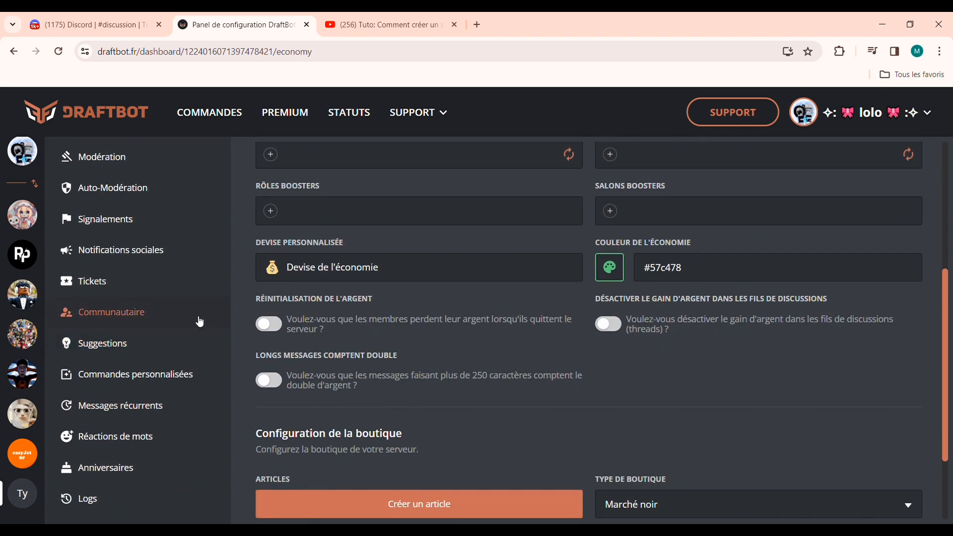
pyautogui.scroll(2, 341, 328)
pyautogui.scroll(3, 337, 323)
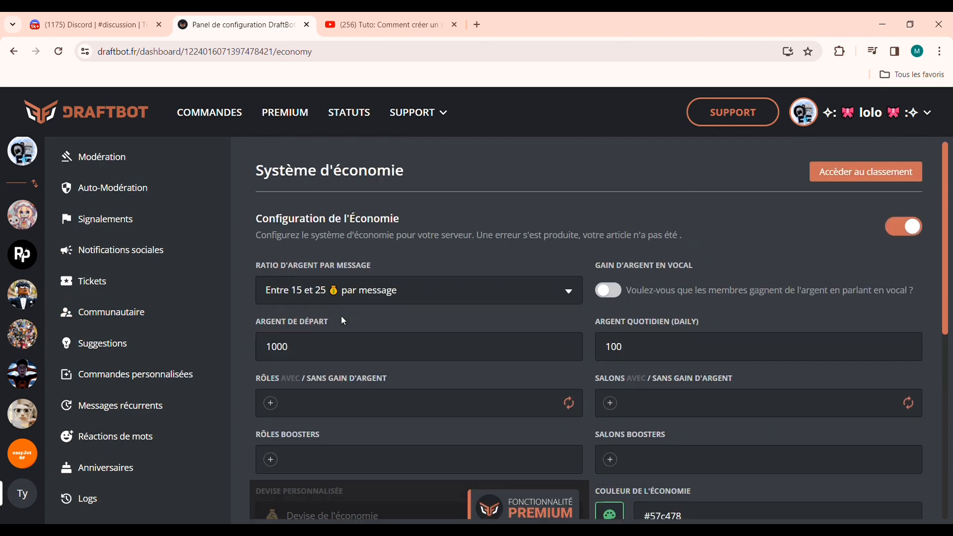
pyautogui.scroll(6, 224, 337)
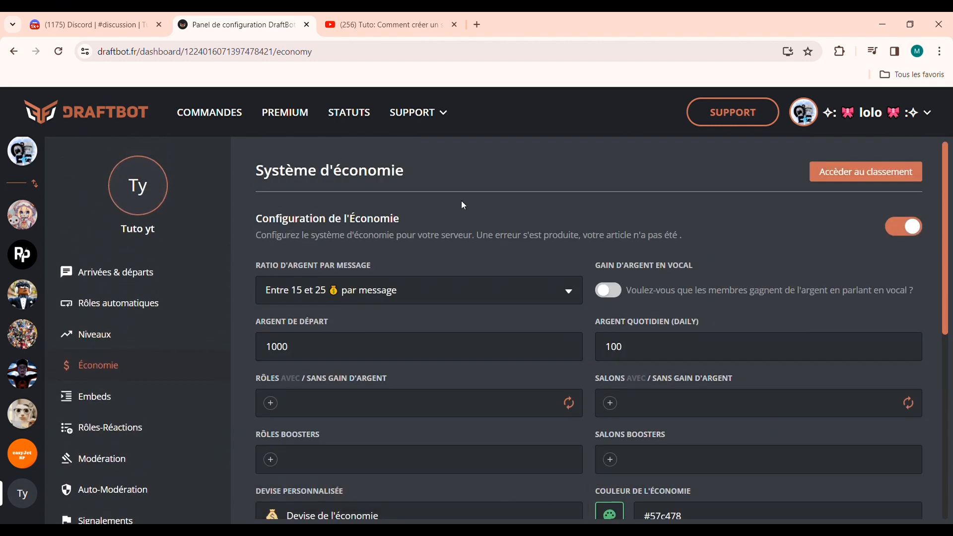